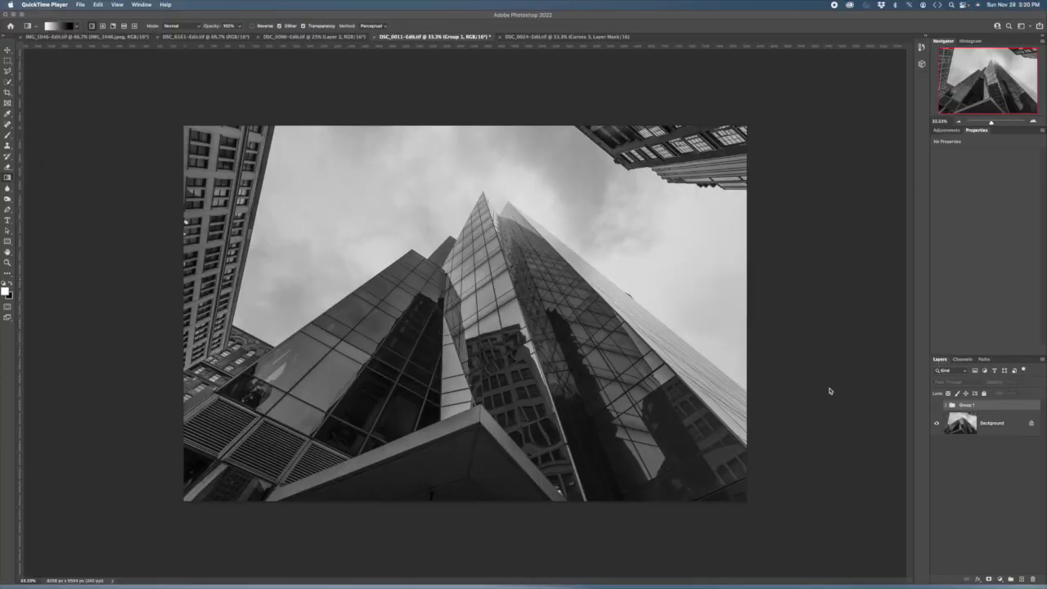
left_click(937, 407)
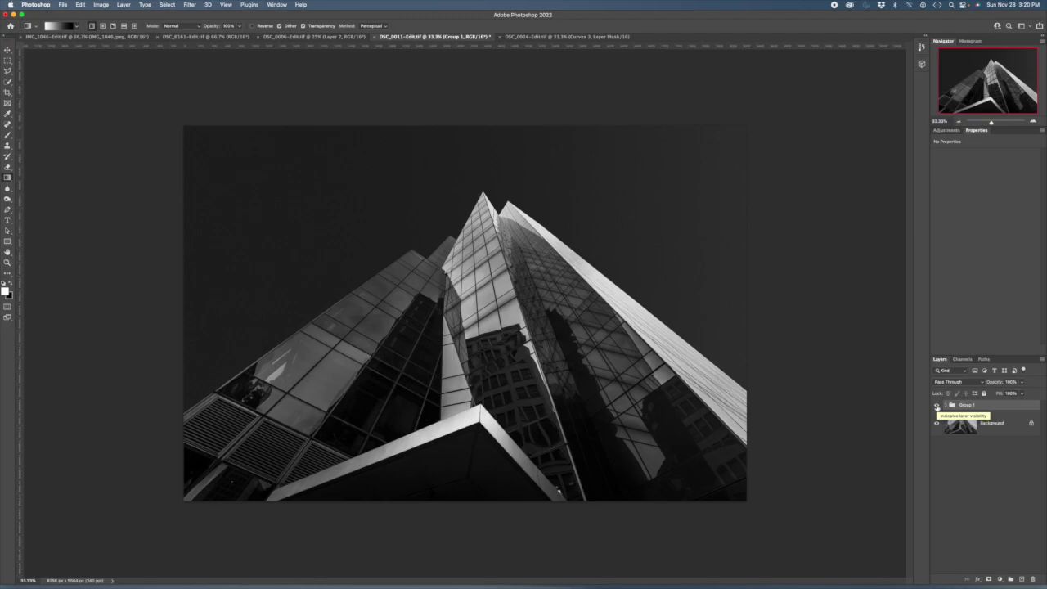
left_click(937, 406)
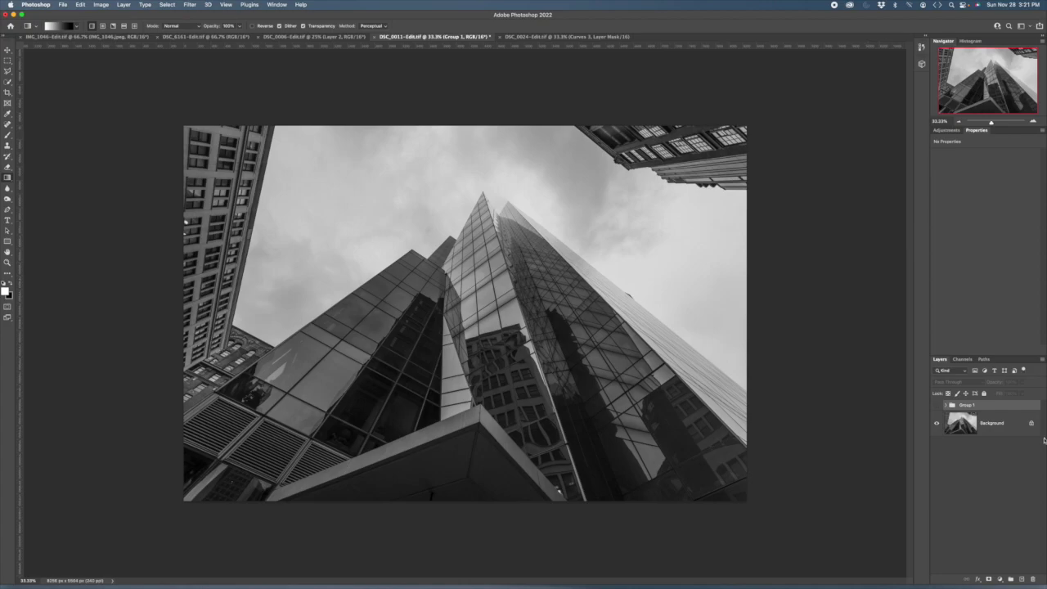
Duplicate the Background layer and load the saved 'sky' channel as a selection on the copy
left_click(1006, 425)
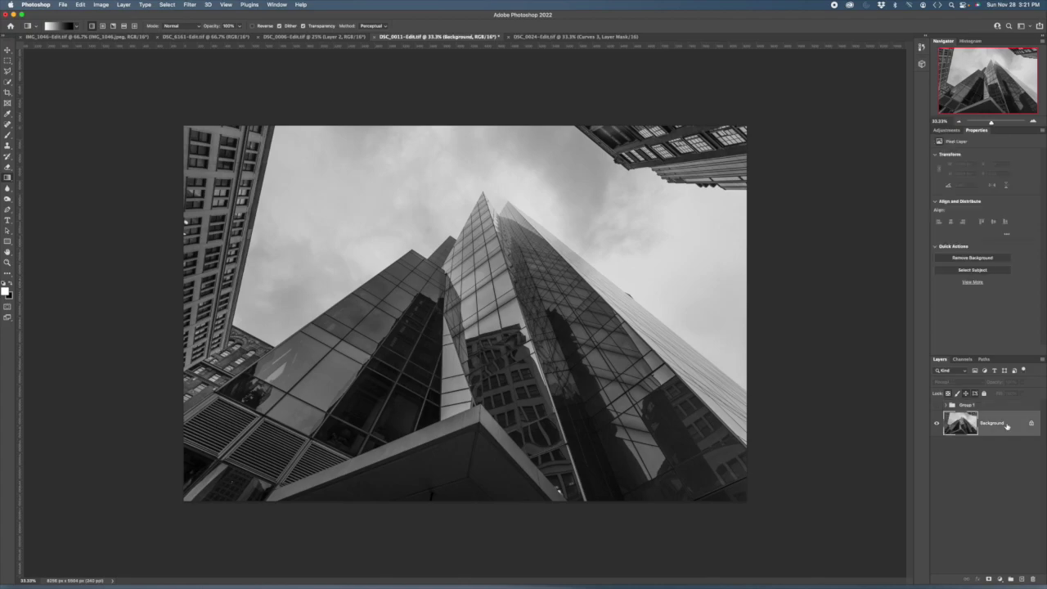
key("ctrl+j")
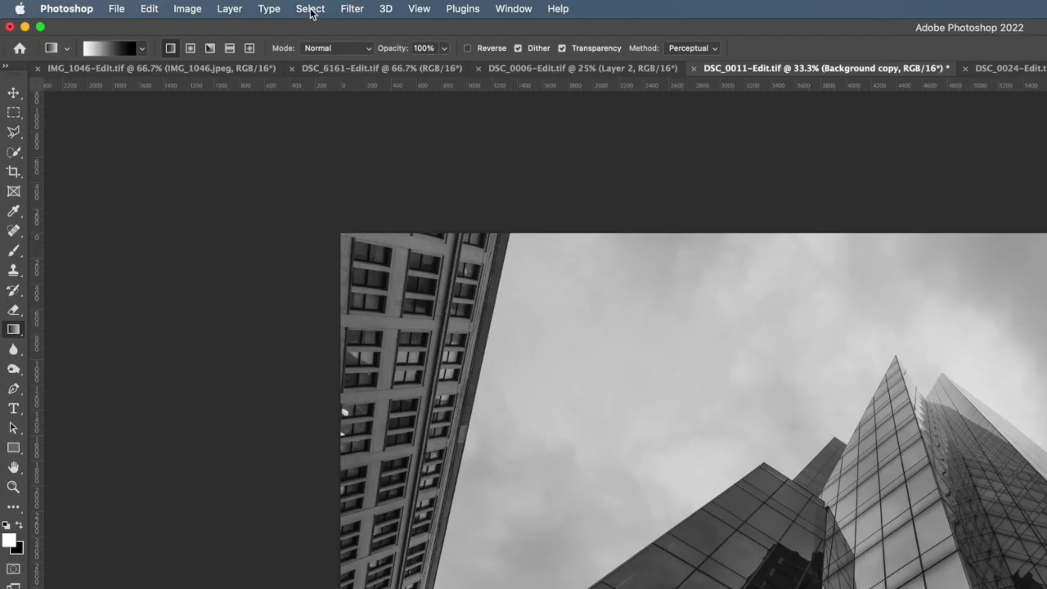
left_click(167, 5)
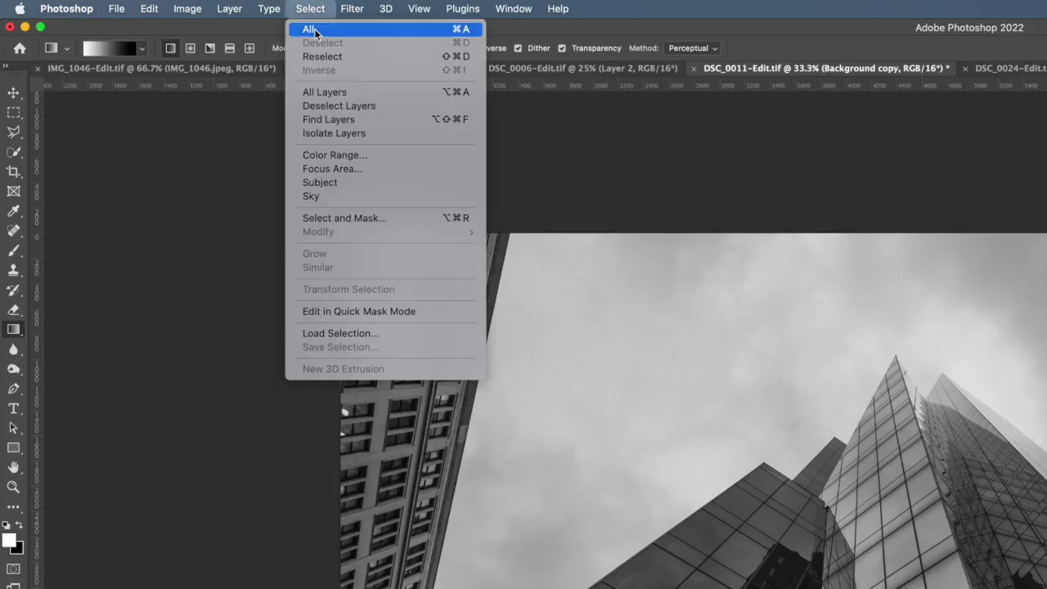
left_click(341, 333)
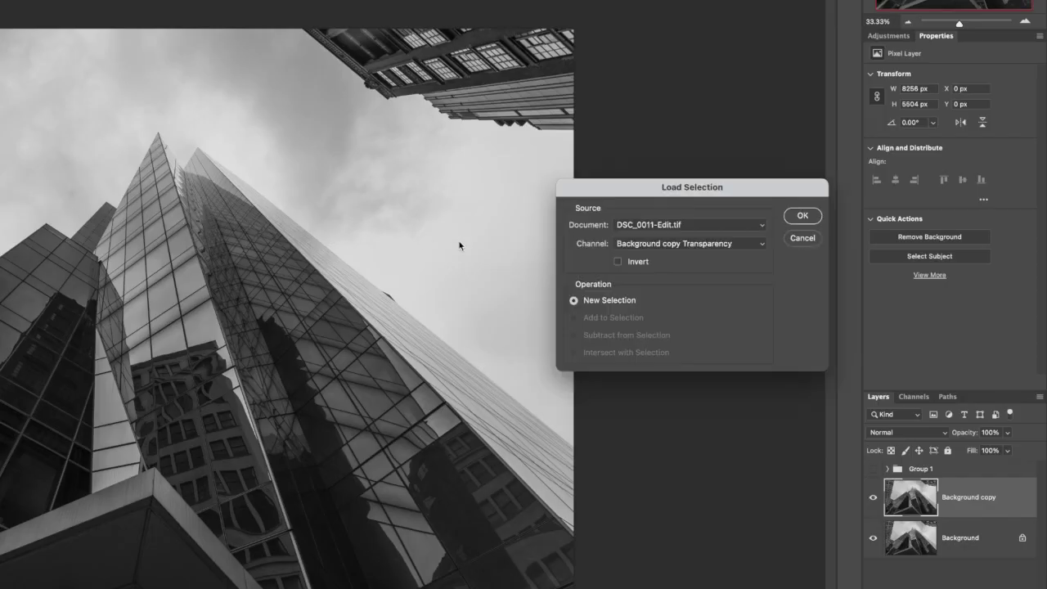
left_click(652, 245)
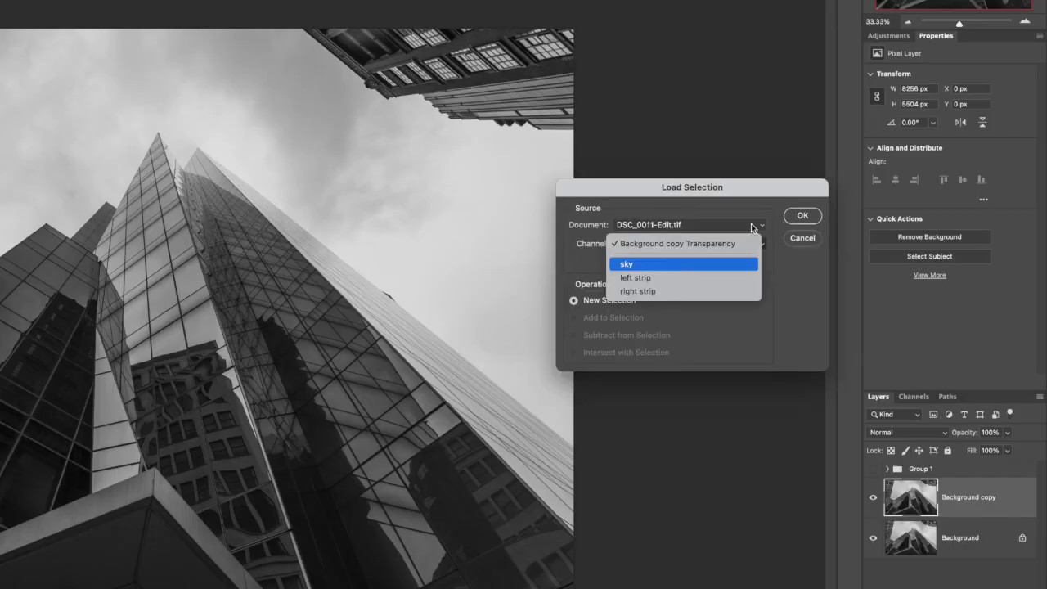
left_click(646, 262)
left_click(801, 216)
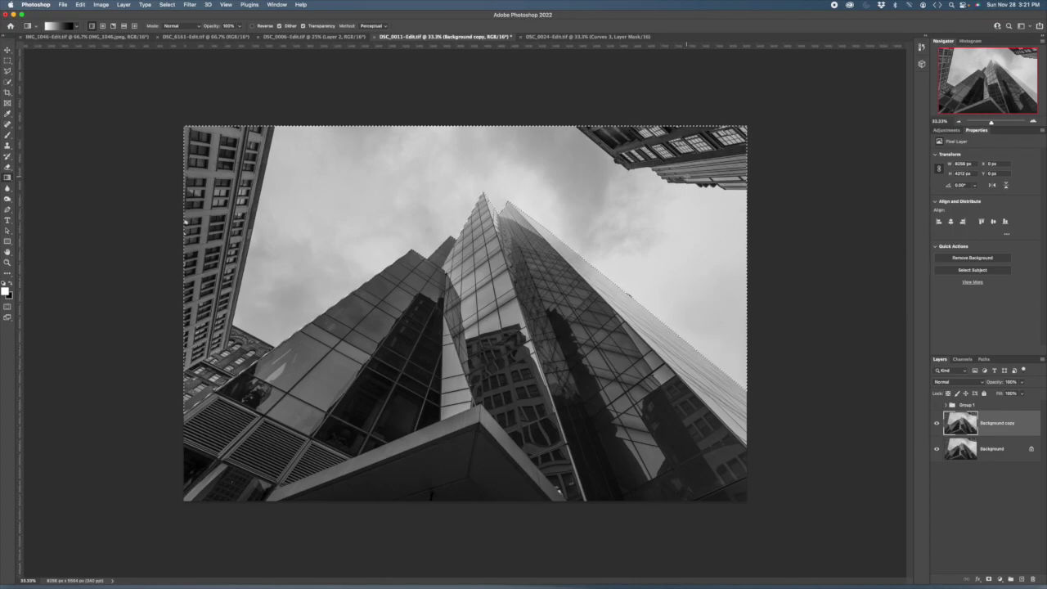
Add a Solid Color fill layer set to #1c1c1c over the sky selection, then toggle it to compare
left_click(1001, 579)
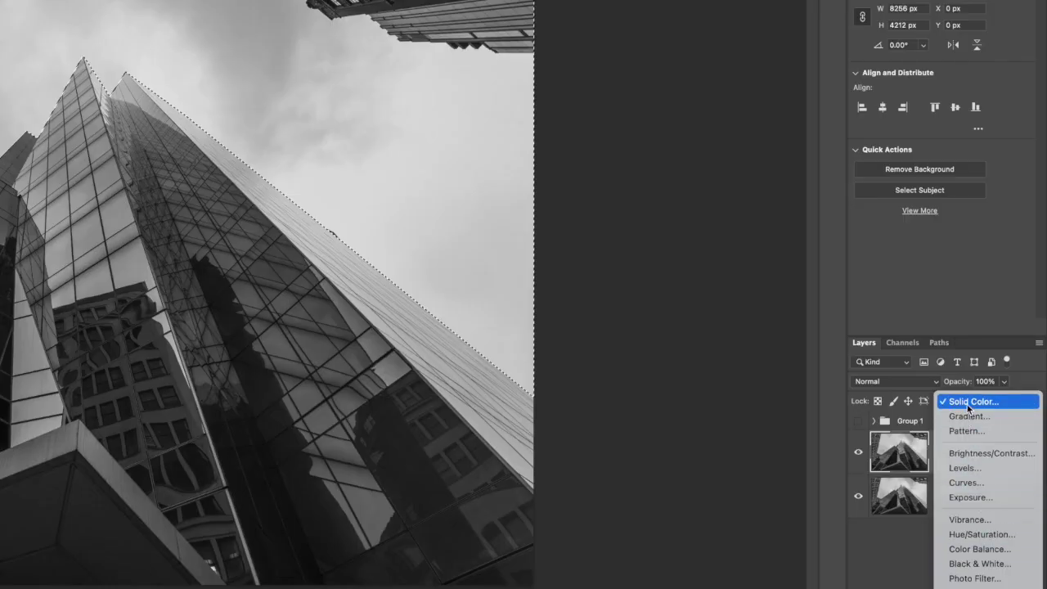
left_click(968, 401)
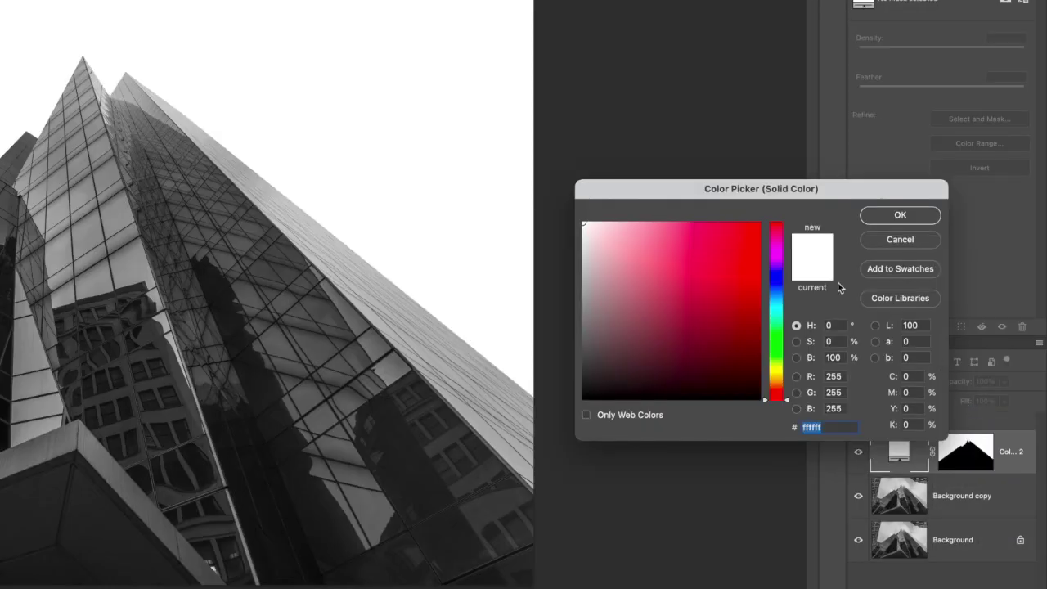
mouse_move(583, 247)
left_mouse_down()
mouse_move(576, 396)
mouse_move(575, 380)
left_mouse_up()
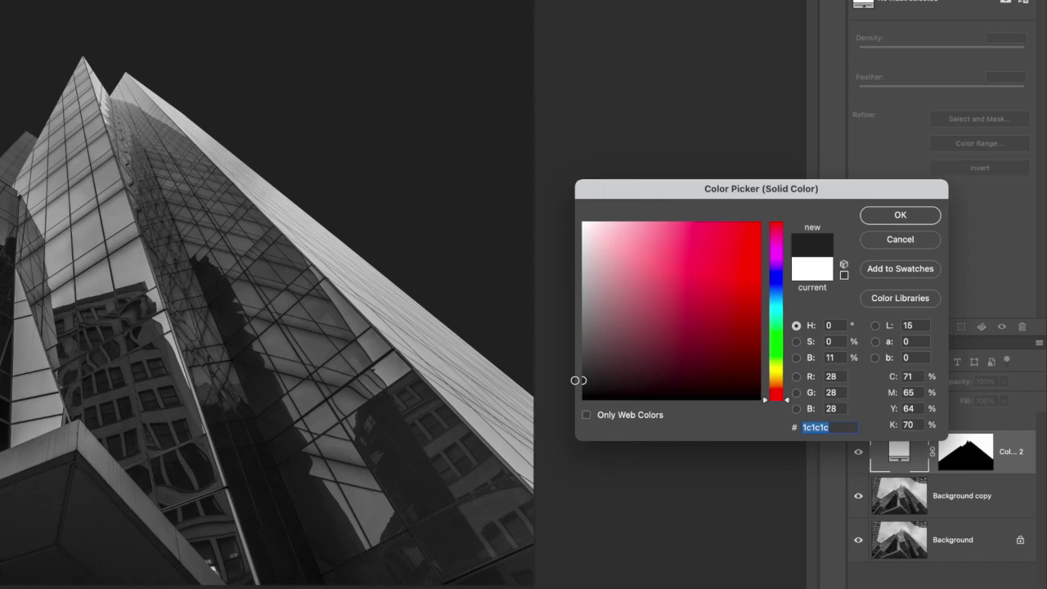
left_click(893, 216)
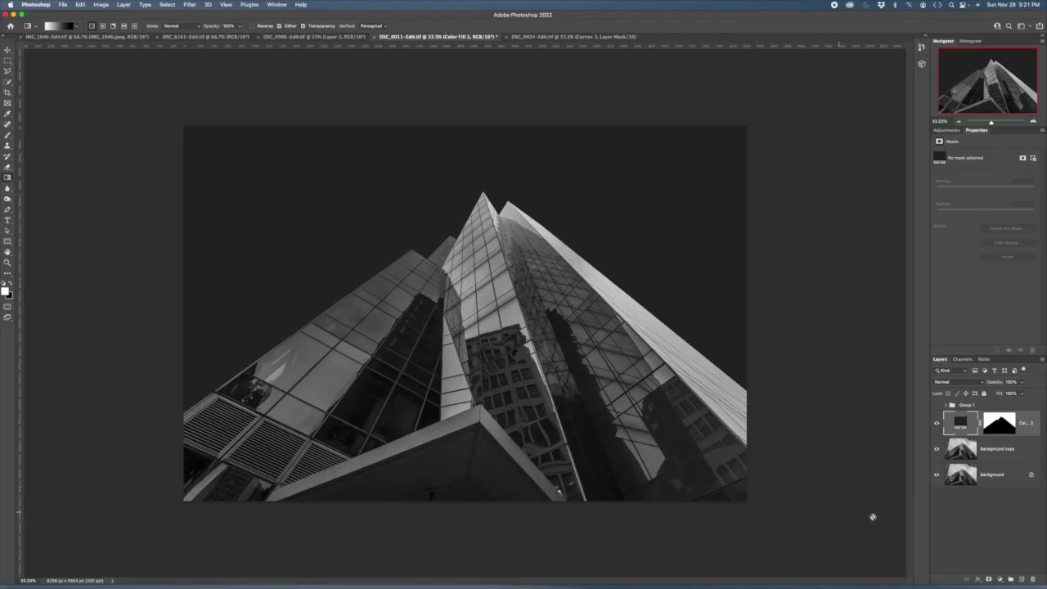
left_click(936, 423)
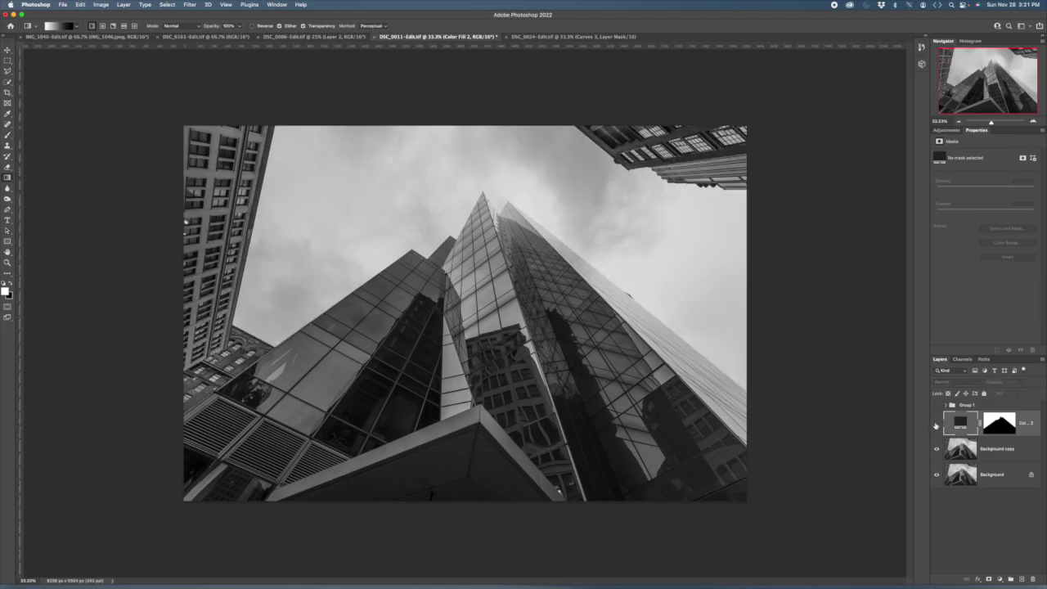
left_click(936, 423)
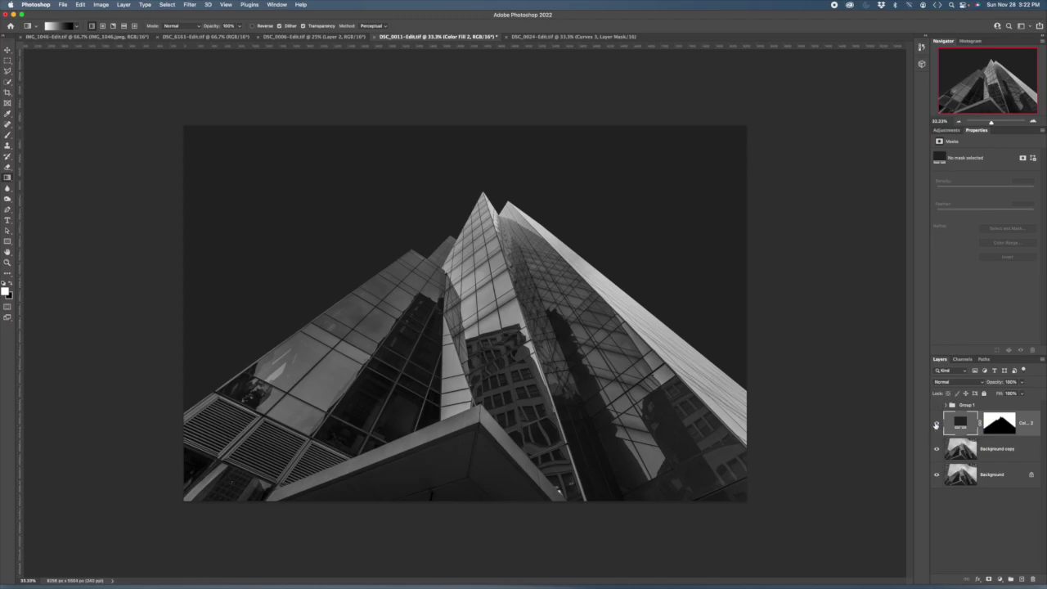
Load the saved 'sky' selection and invert it to select the buildings
left_click(175, 6)
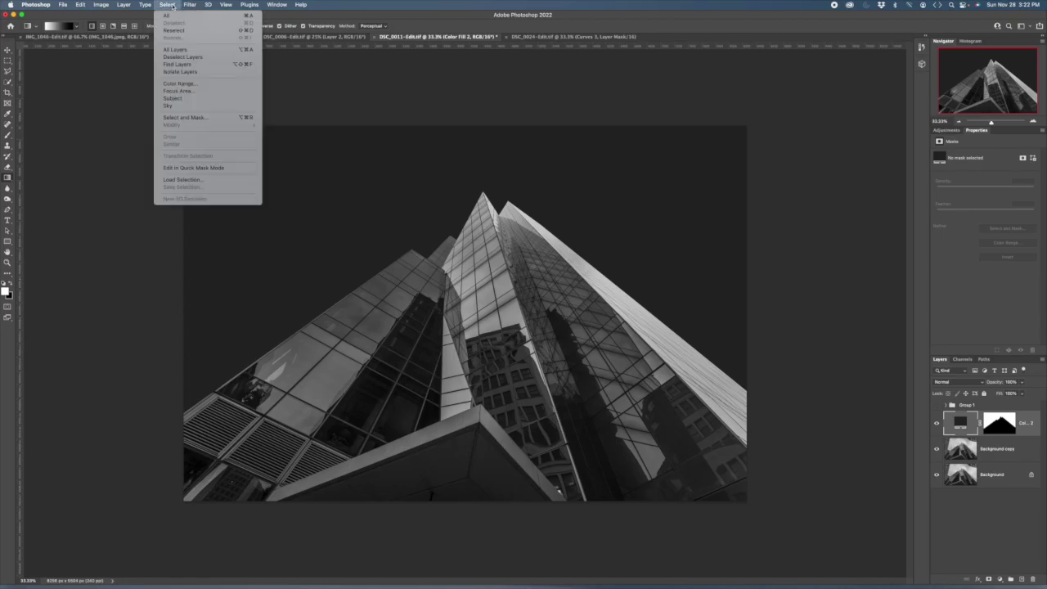
left_click(173, 180)
left_click(811, 263)
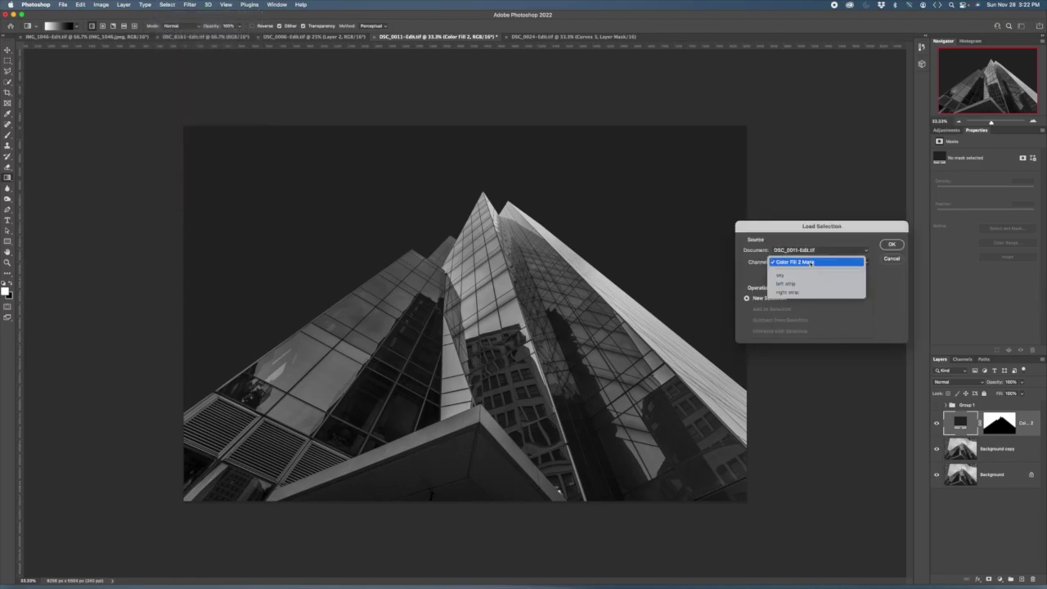
left_click(781, 275)
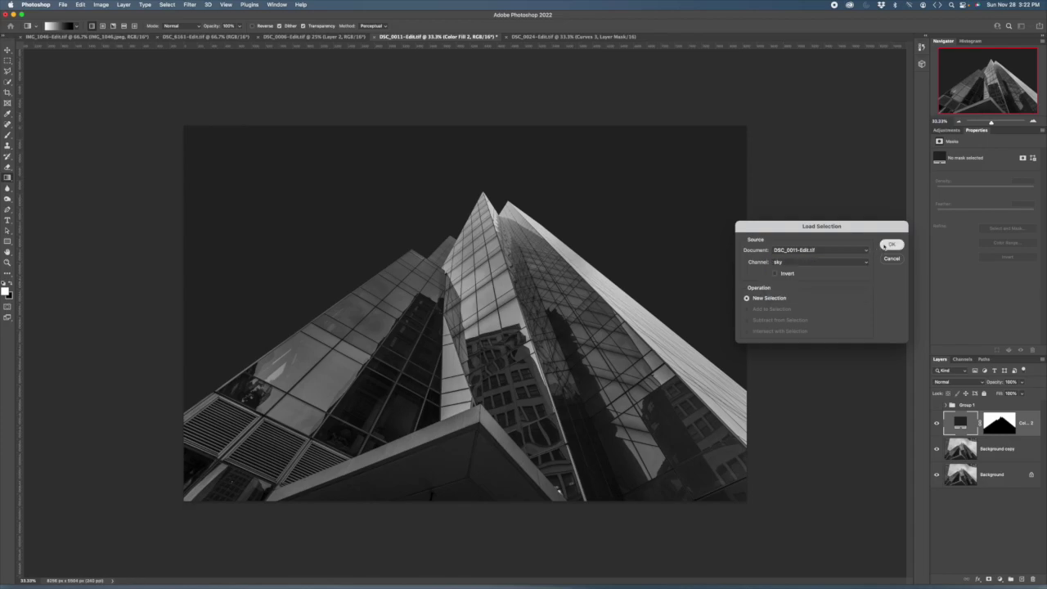
left_click(891, 244)
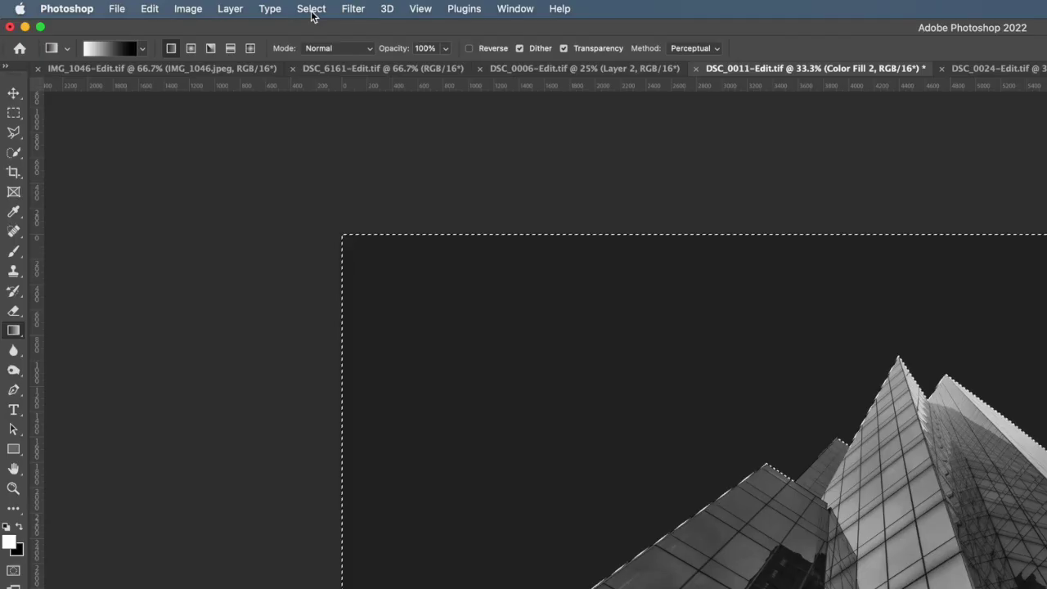
left_click(167, 5)
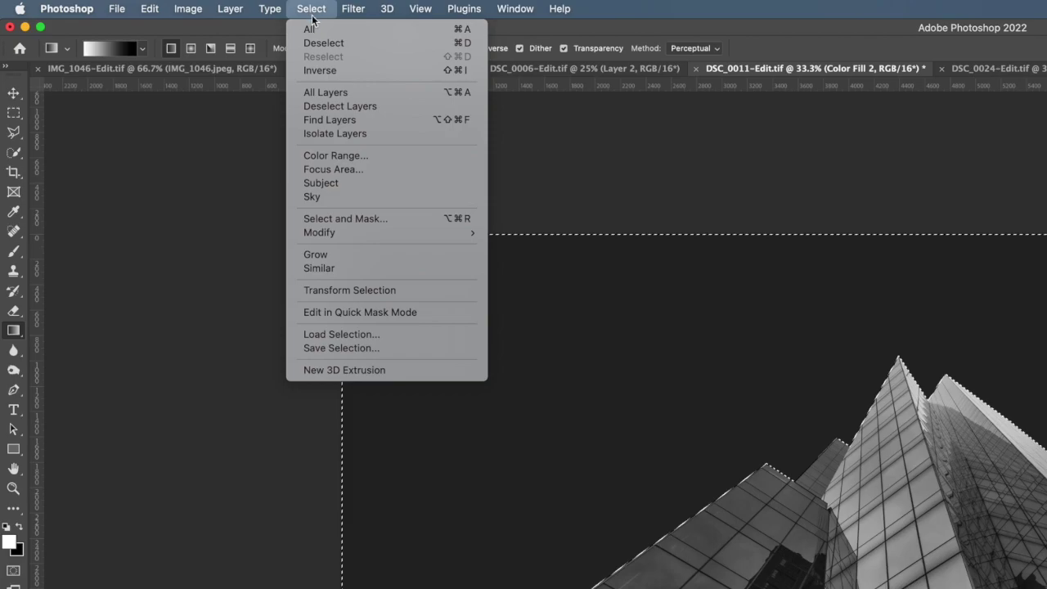
left_click(318, 76)
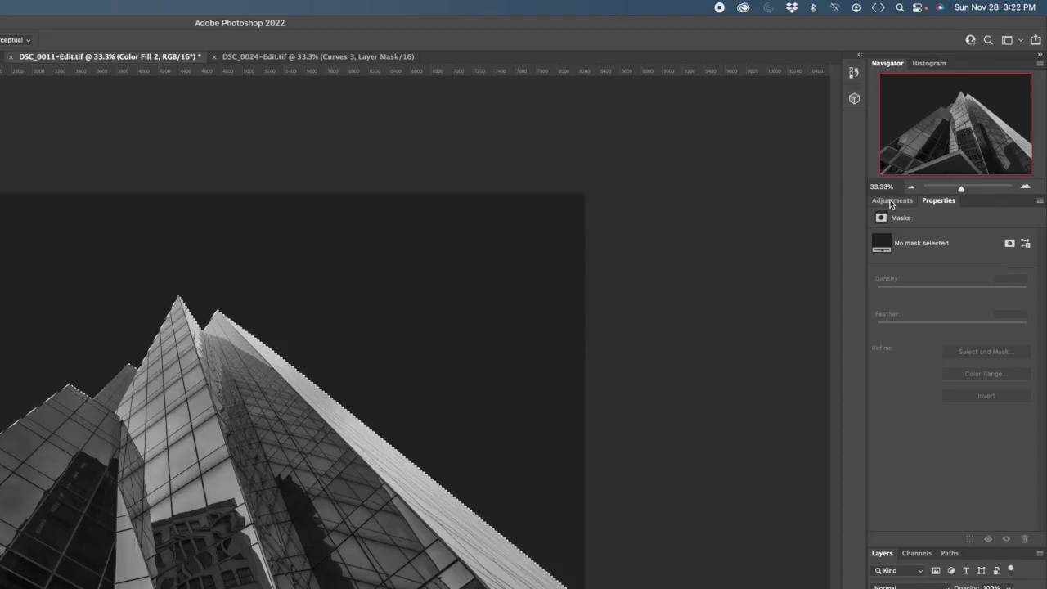
Add a Curves adjustment with shadows pulled down and highlights lifted, toggling it to compare
left_click(946, 131)
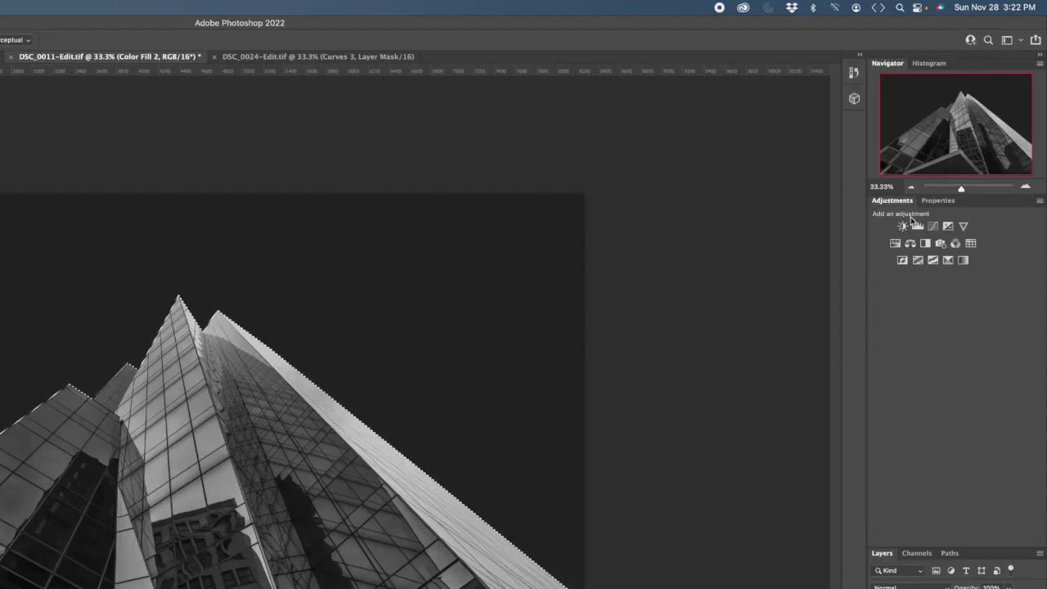
left_click(933, 226)
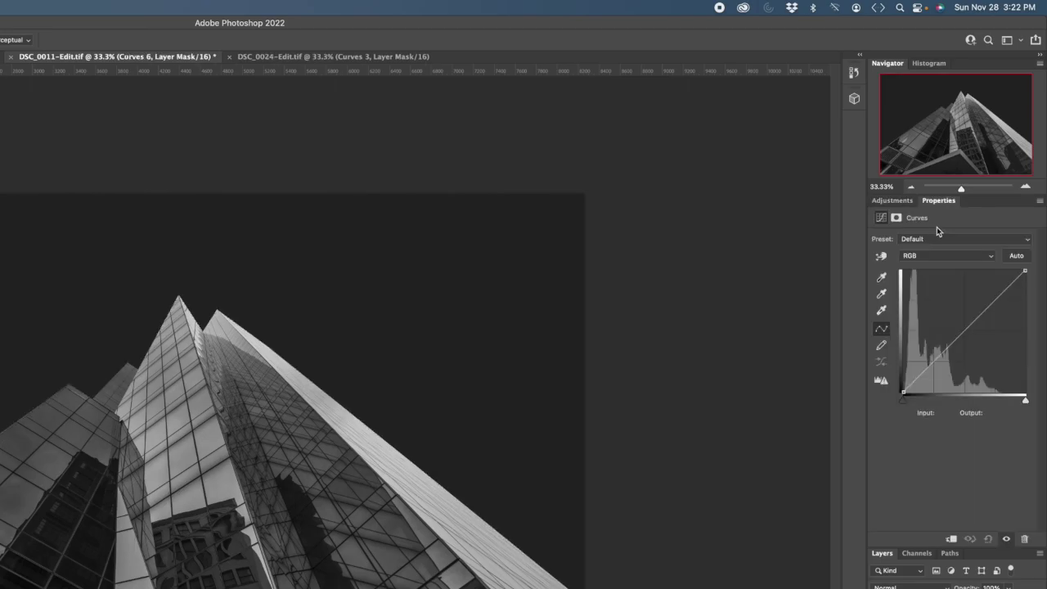
left_click_drag(930, 362, 935, 368)
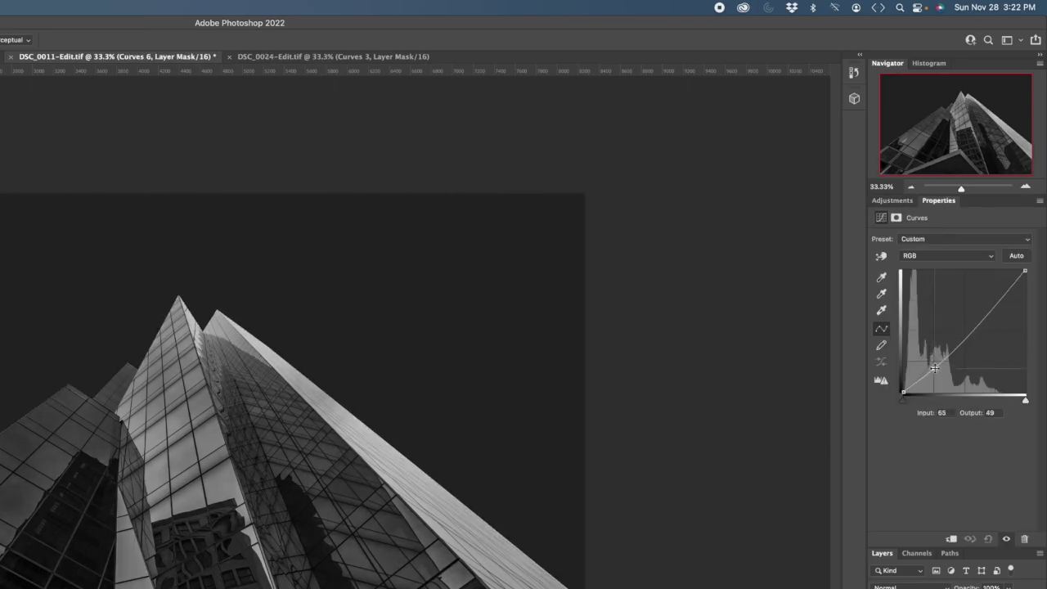
left_click(981, 319)
left_click_drag(982, 318, 983, 307)
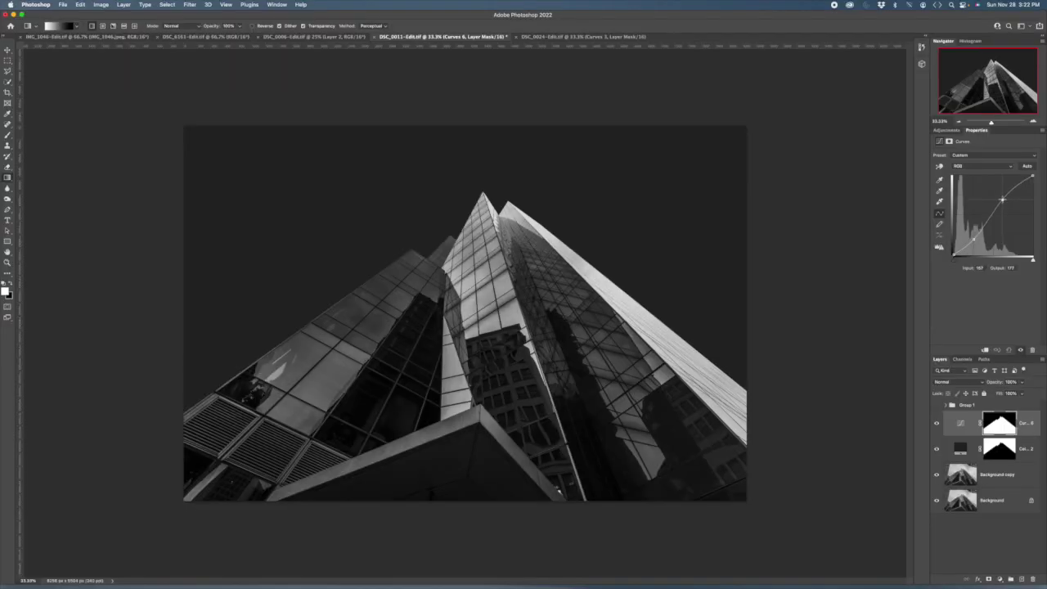
left_click_drag(1001, 199, 1001, 198)
left_click(937, 424)
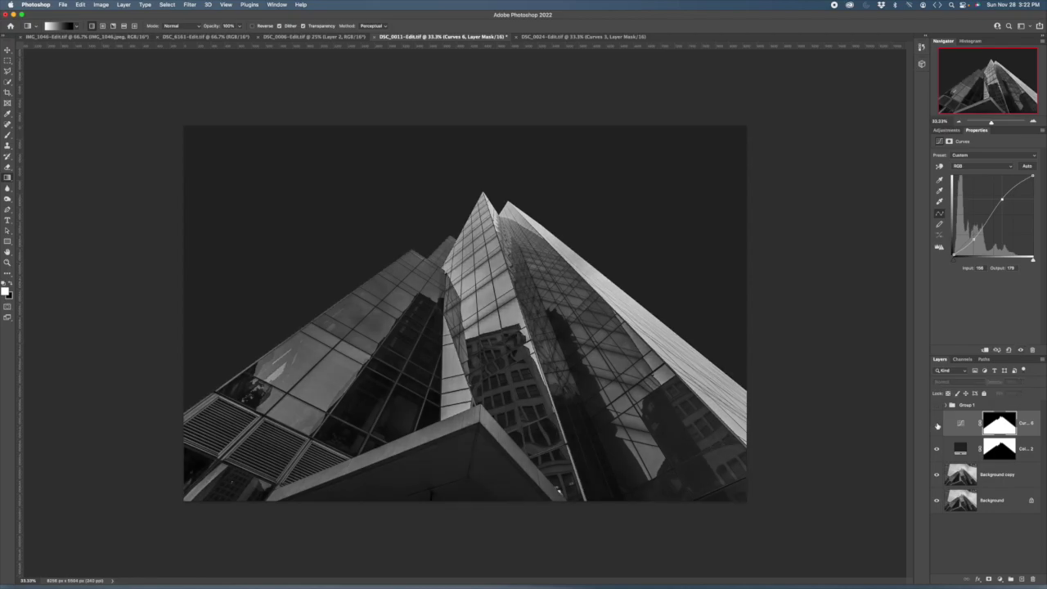
left_click(937, 423)
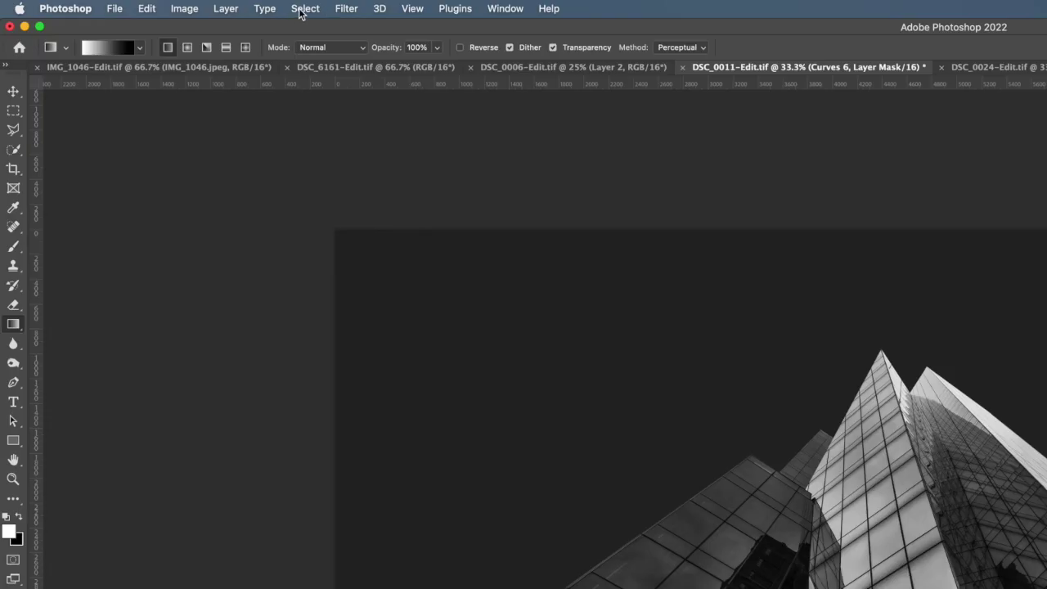
Load the saved 'left strip' selection and bow the Curves 7 curve upward to brighten it
left_click(301, 10)
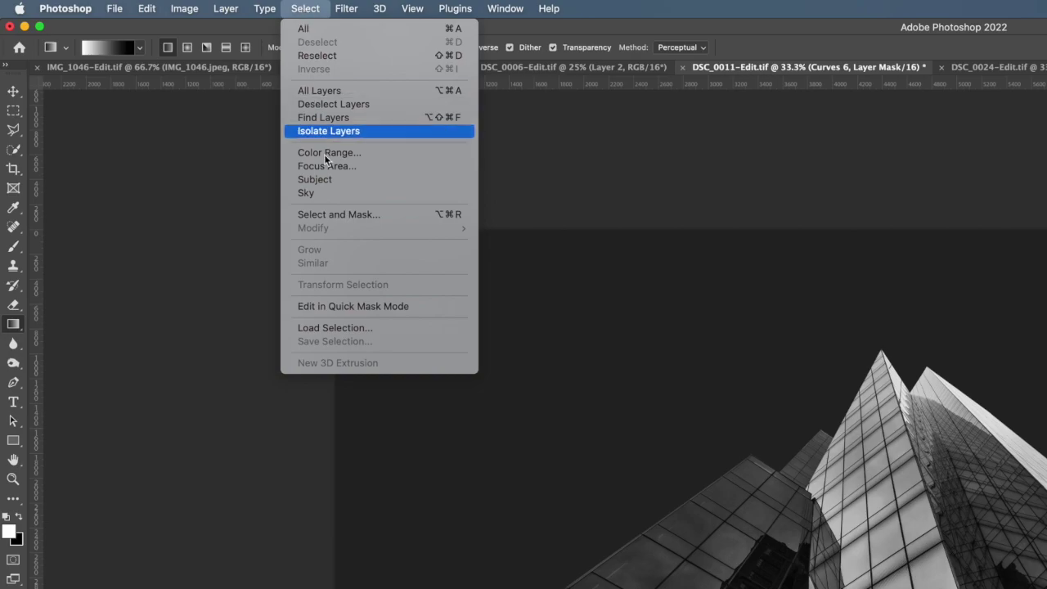
left_click(334, 327)
left_click(789, 263)
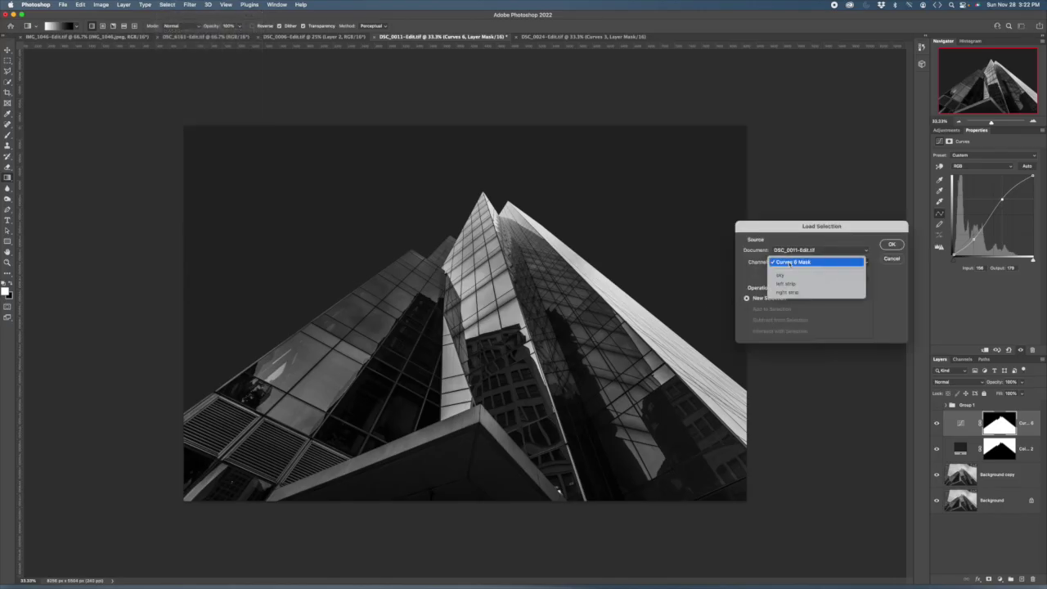
left_click(786, 283)
left_click(893, 245)
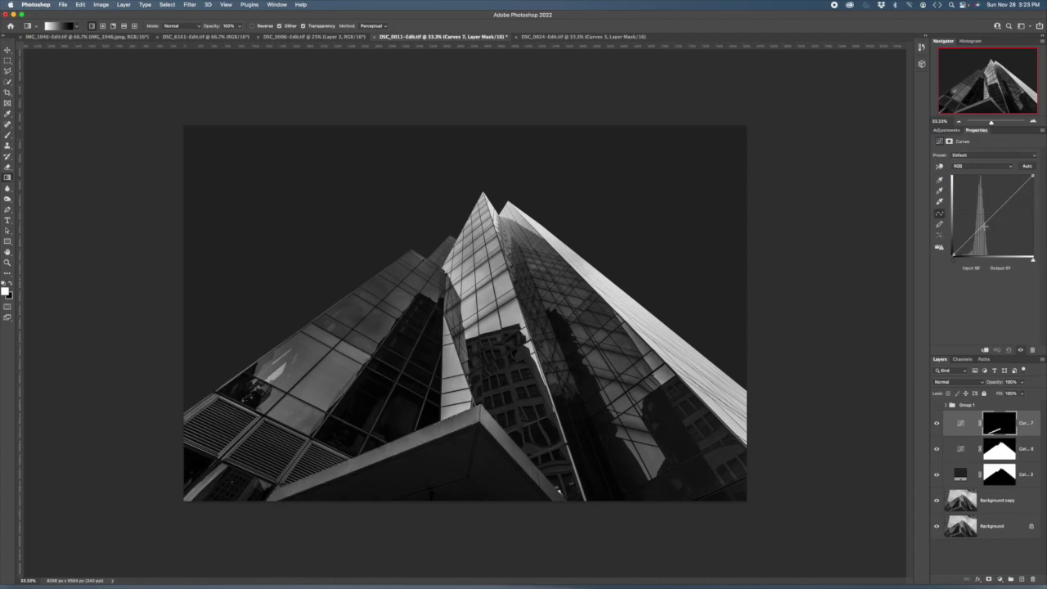
left_click_drag(985, 224, 974, 207)
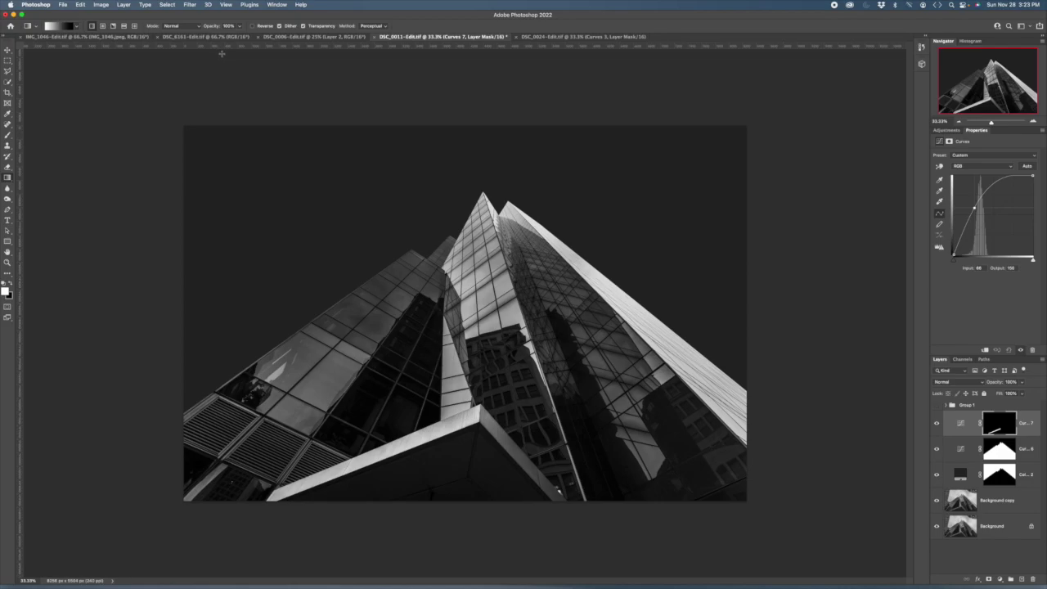
Reselect the roof edge, fill its mask with black, and paint a fading gradient along it
left_click(166, 5)
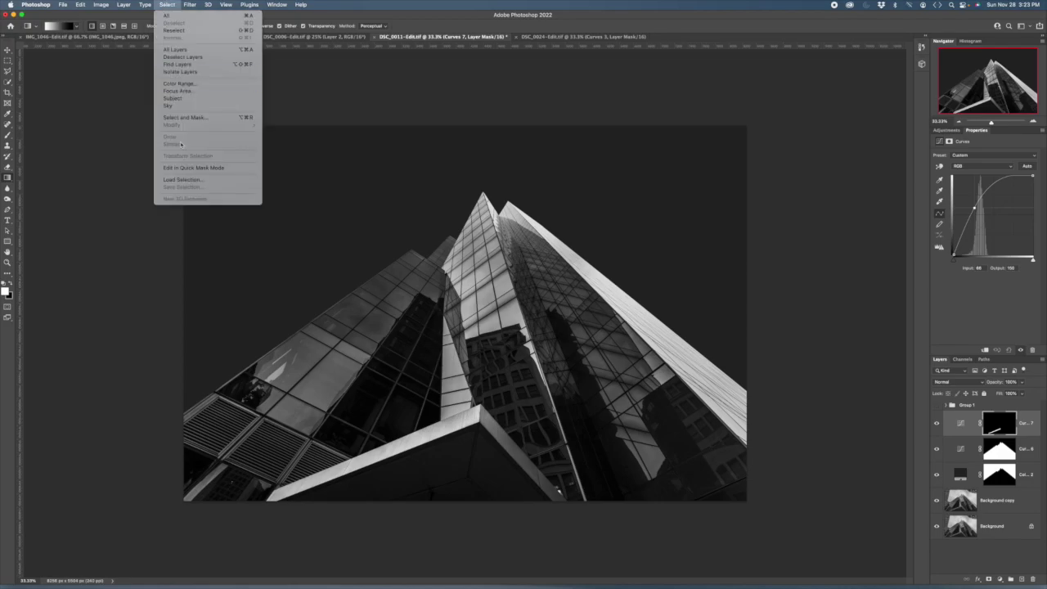
left_click(174, 32)
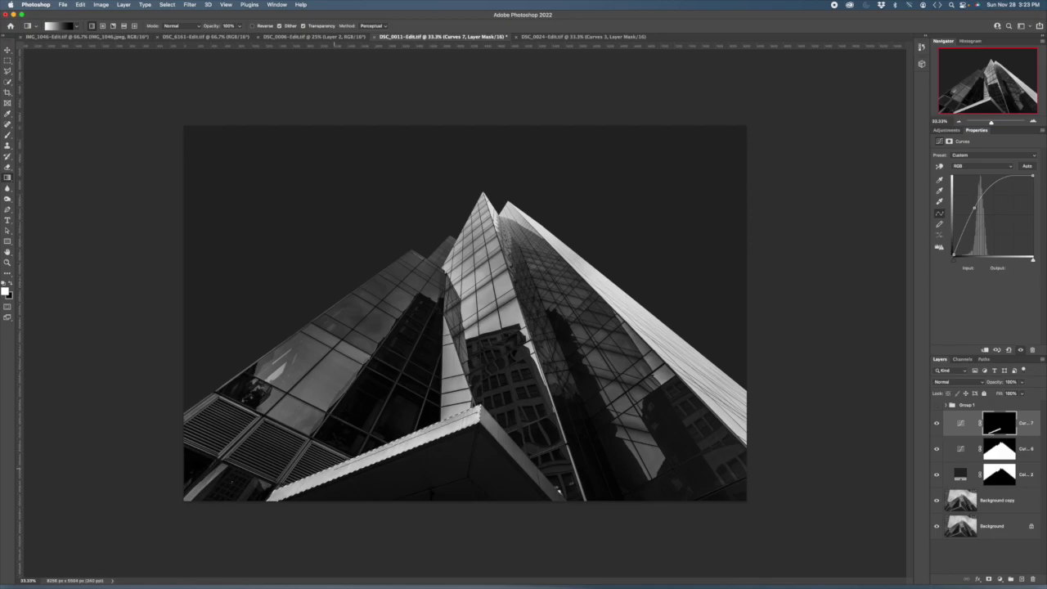
key("BackSpace")
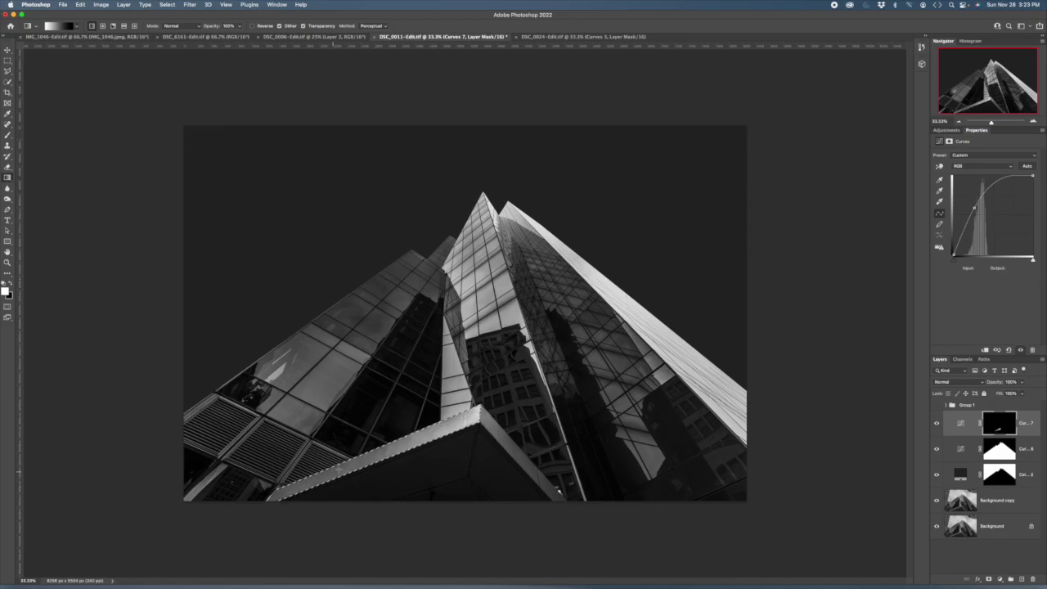
left_click_drag(437, 431, 320, 478)
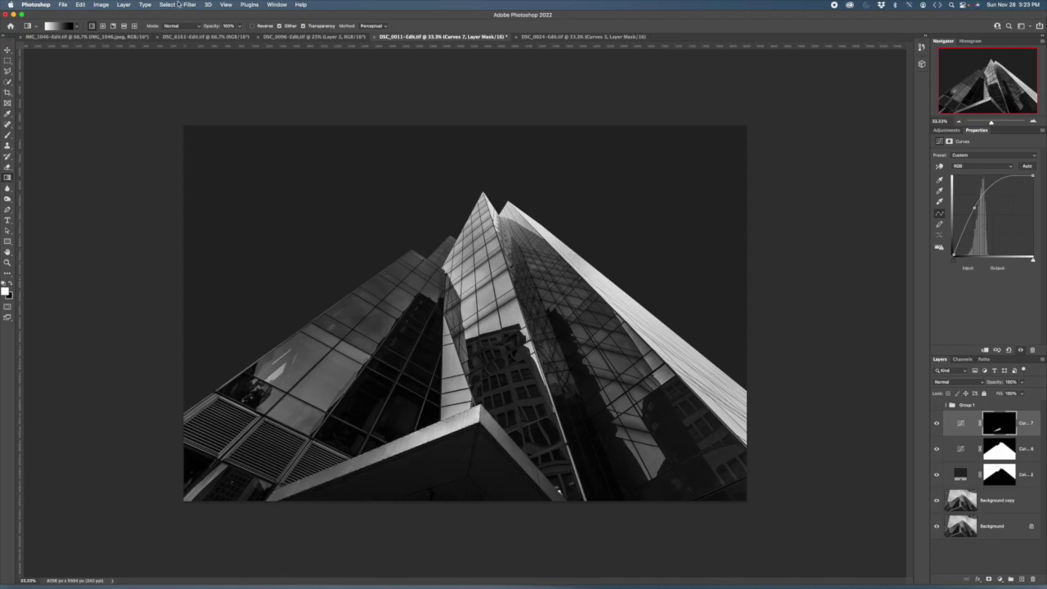
Load the saved 'right strip' channel as a selection
left_click(166, 5)
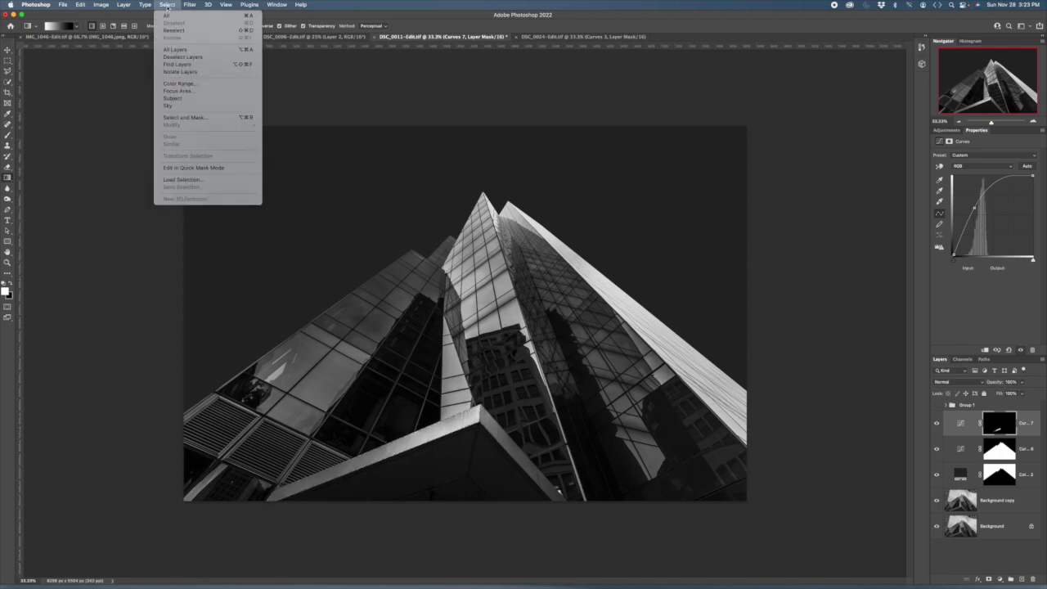
left_click(182, 179)
left_click(801, 263)
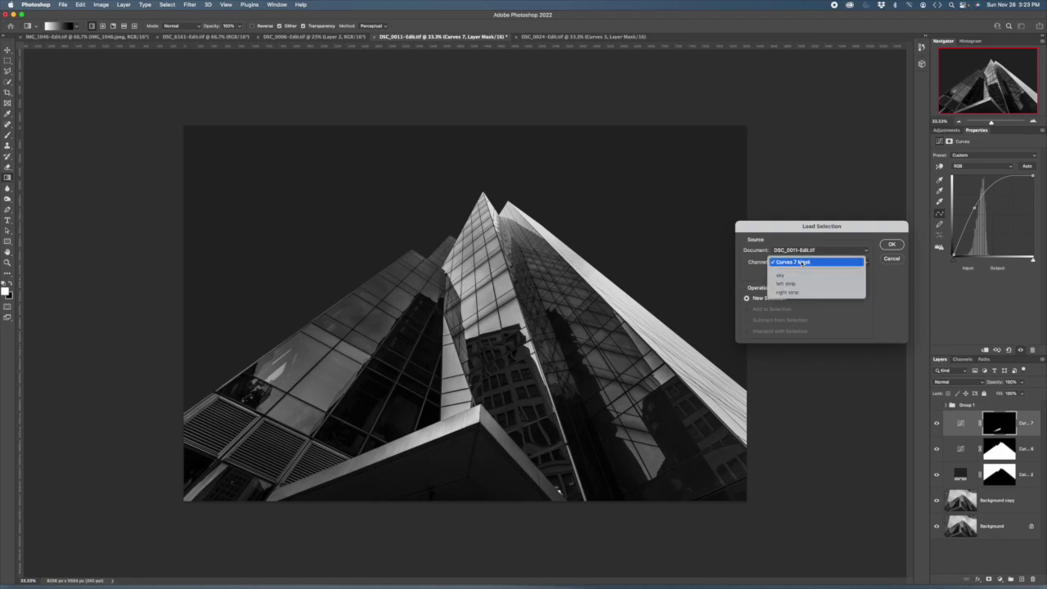
left_click(793, 292)
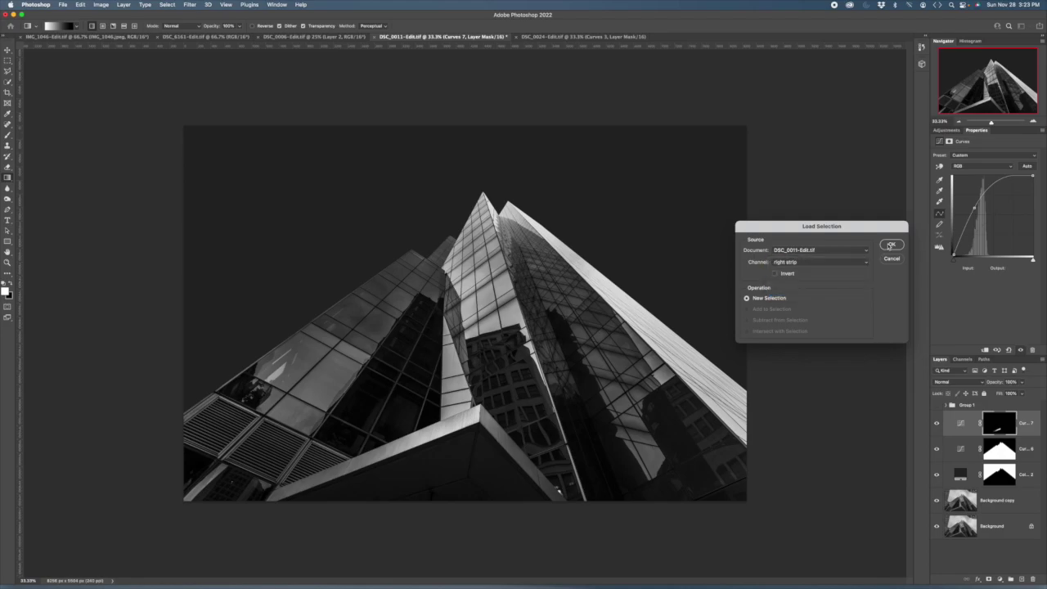
left_click(890, 243)
Add a Curves layer with the curve lifted, reselect then deselect, and hide the curves to compare
left_click(948, 131)
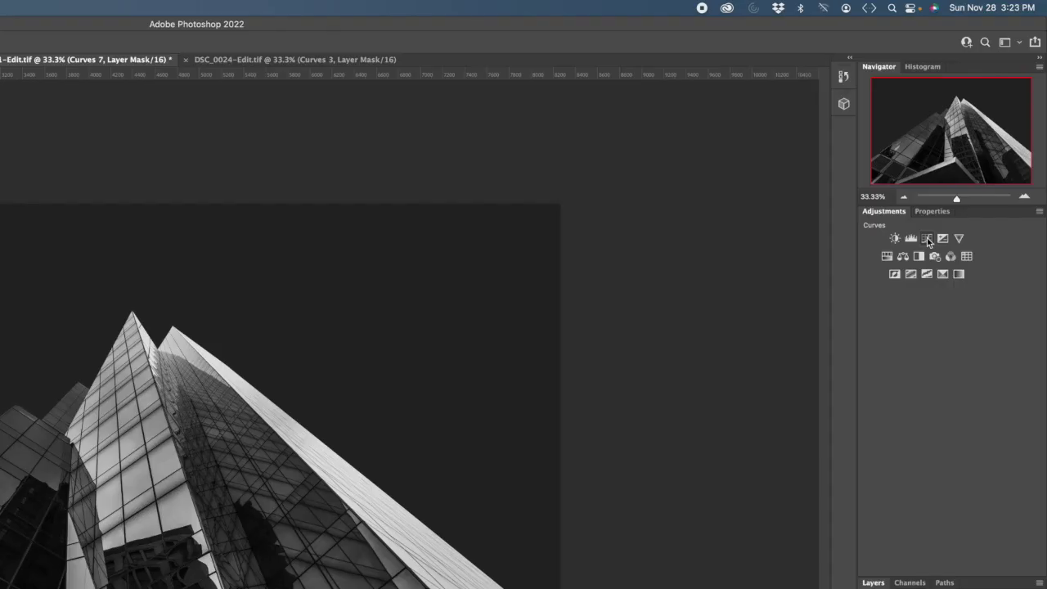
left_click(981, 146)
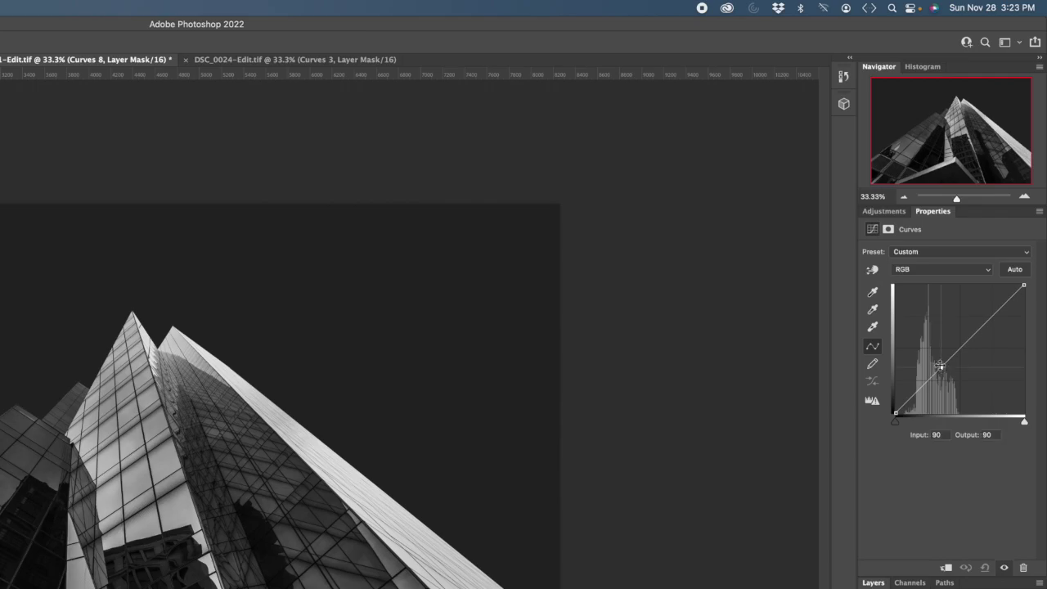
left_click_drag(940, 367, 924, 336)
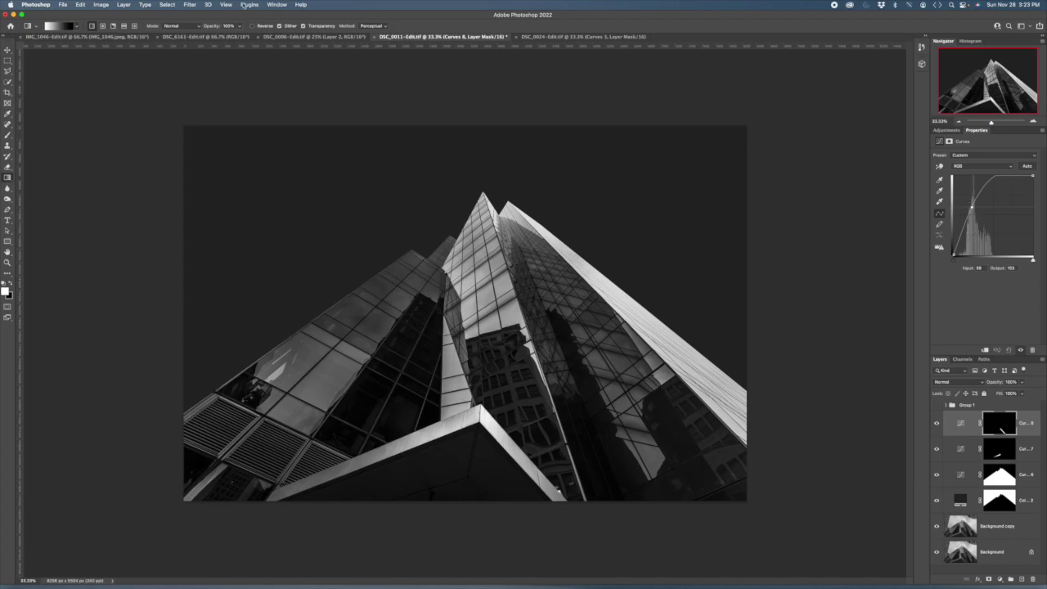
left_click(158, 6)
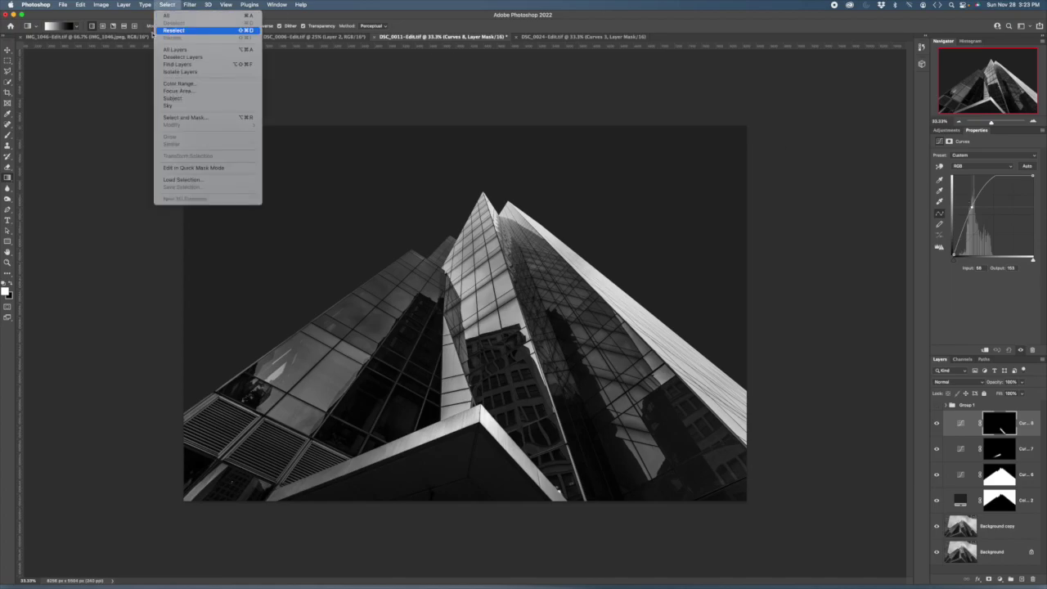
left_click(170, 32)
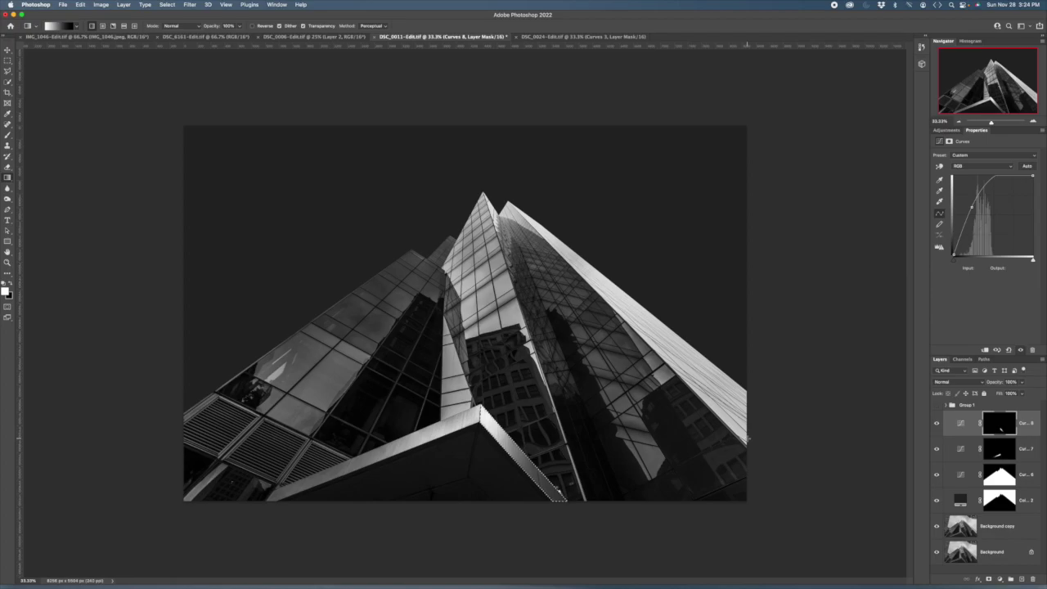
key("super+d")
left_click_drag(937, 424, 937, 450)
Load the saved 'sky' selection and invert it to cover the building
left_click(166, 5)
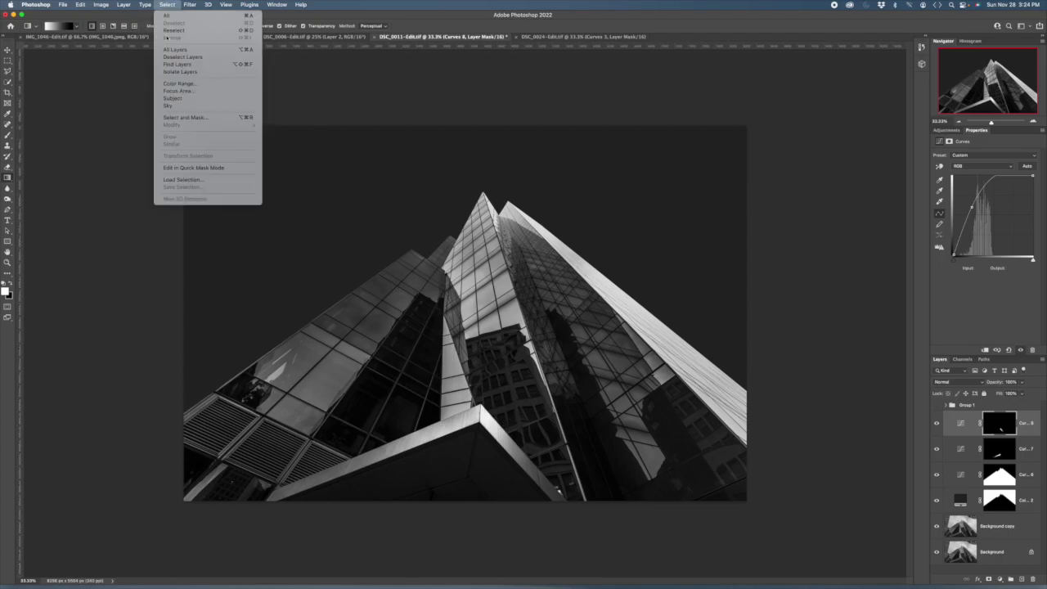
left_click(184, 179)
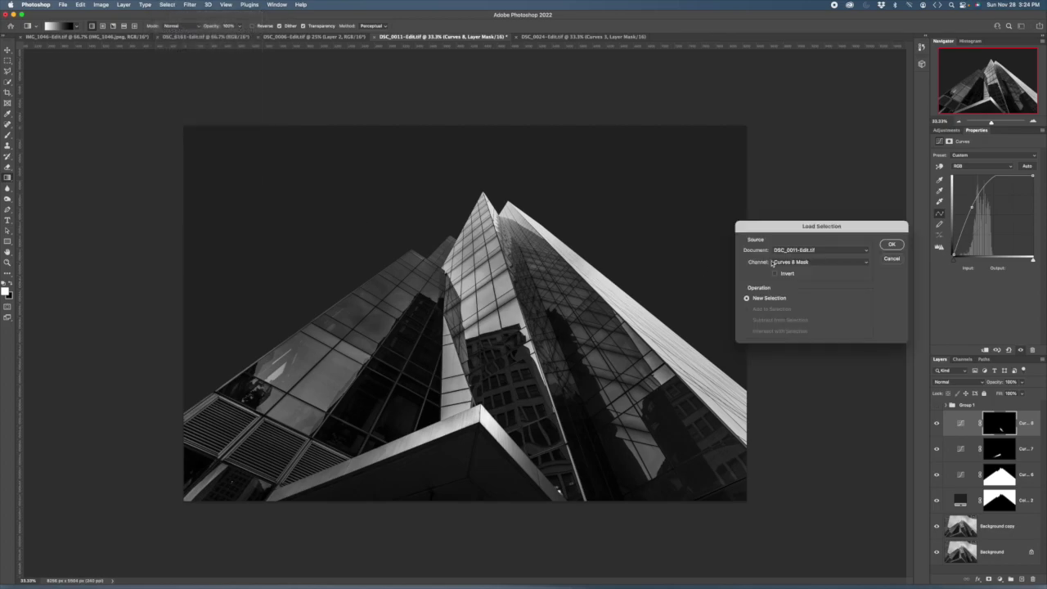
left_click(795, 264)
left_click(789, 283)
left_click(891, 245)
left_click(167, 5)
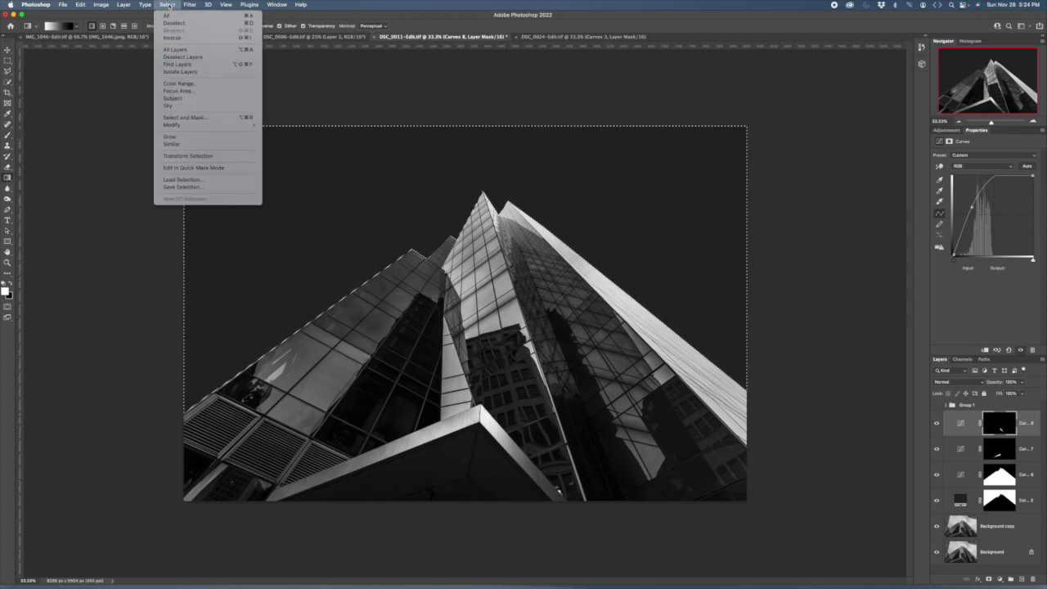
left_click(168, 38)
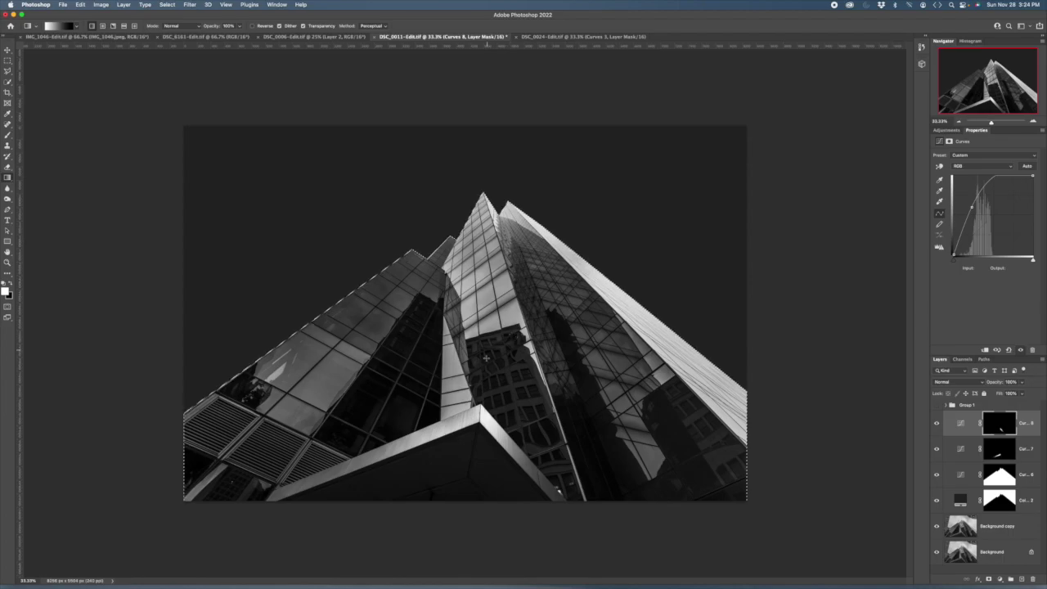
Subtract the saved 'left strip' and 'right strip' channels from the selection
left_click(167, 5)
left_click(183, 180)
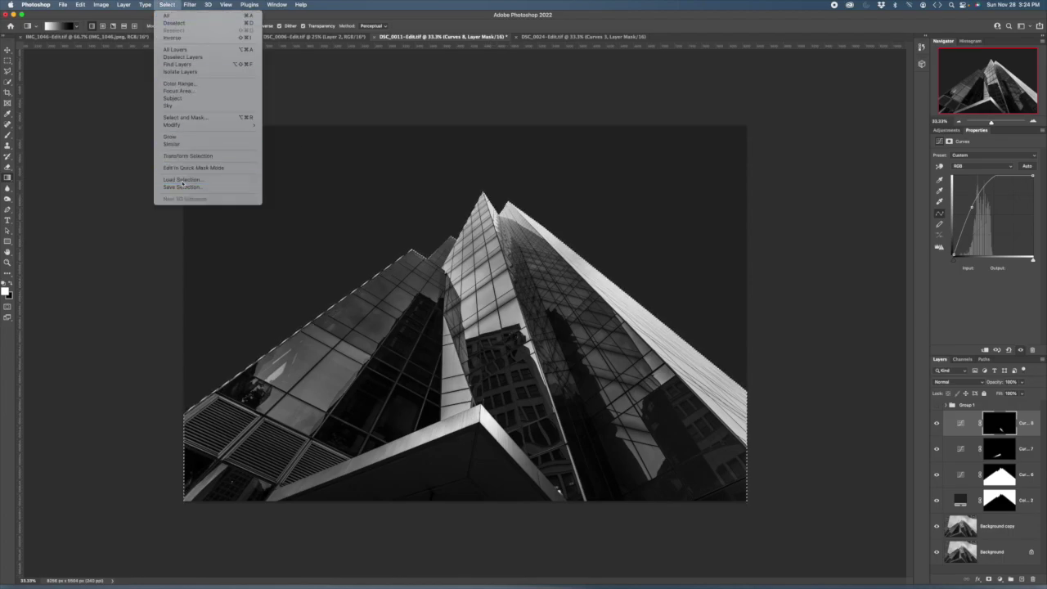
left_click(787, 260)
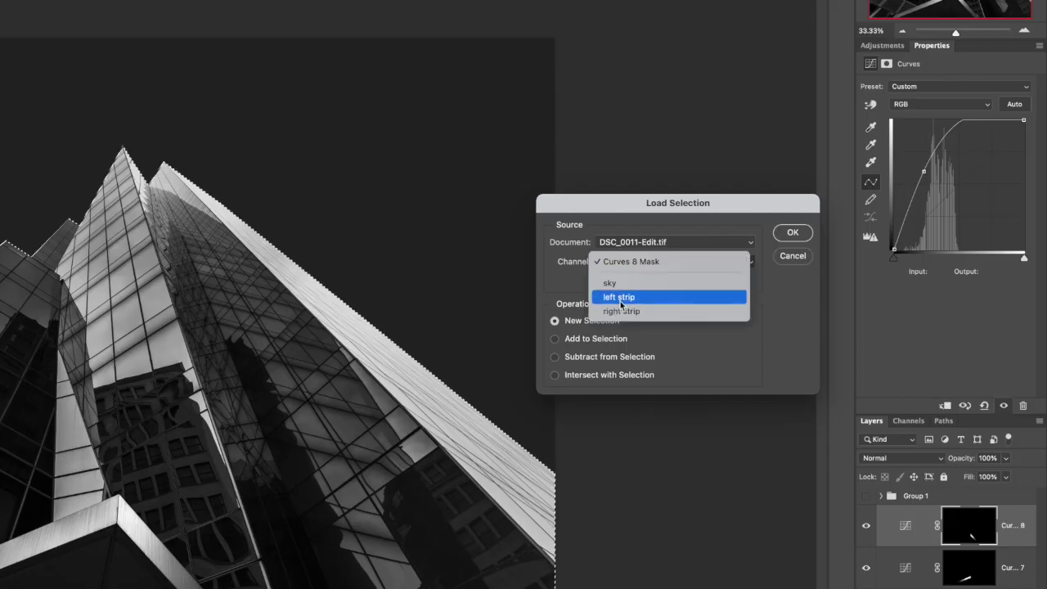
left_click(619, 296)
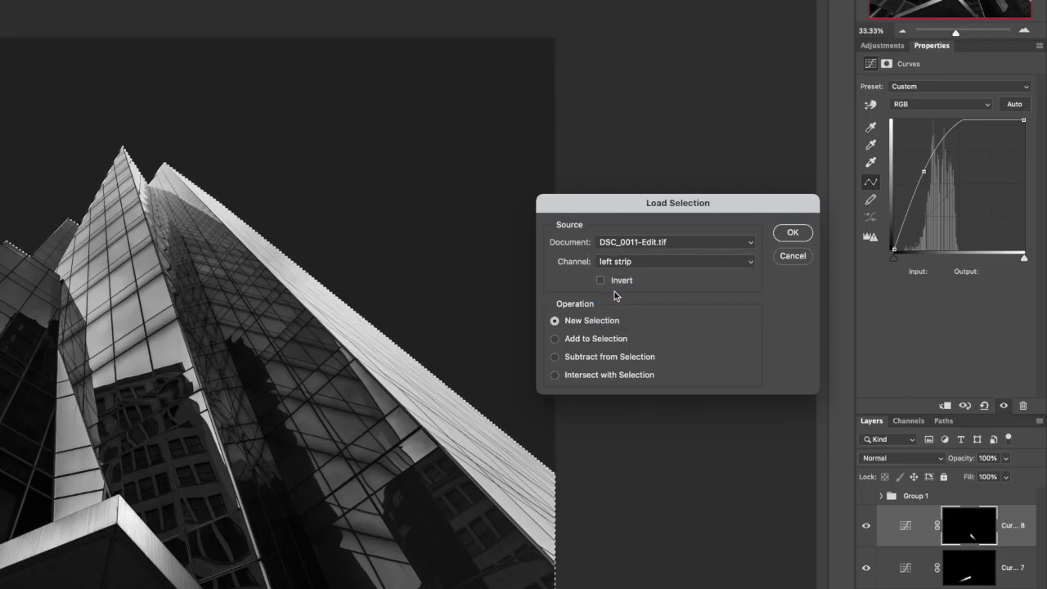
left_click(555, 360)
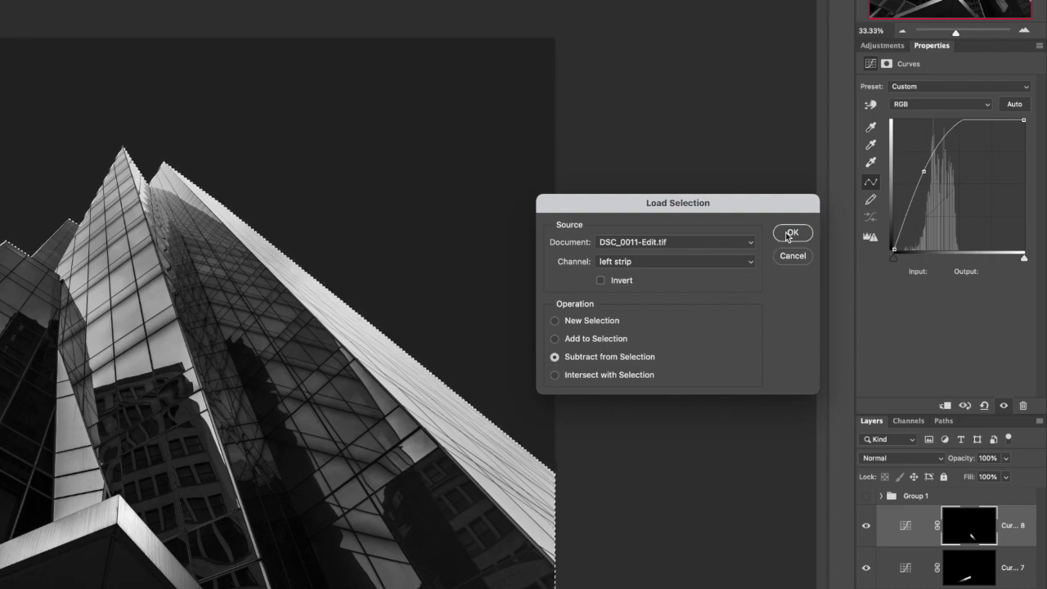
left_click(792, 233)
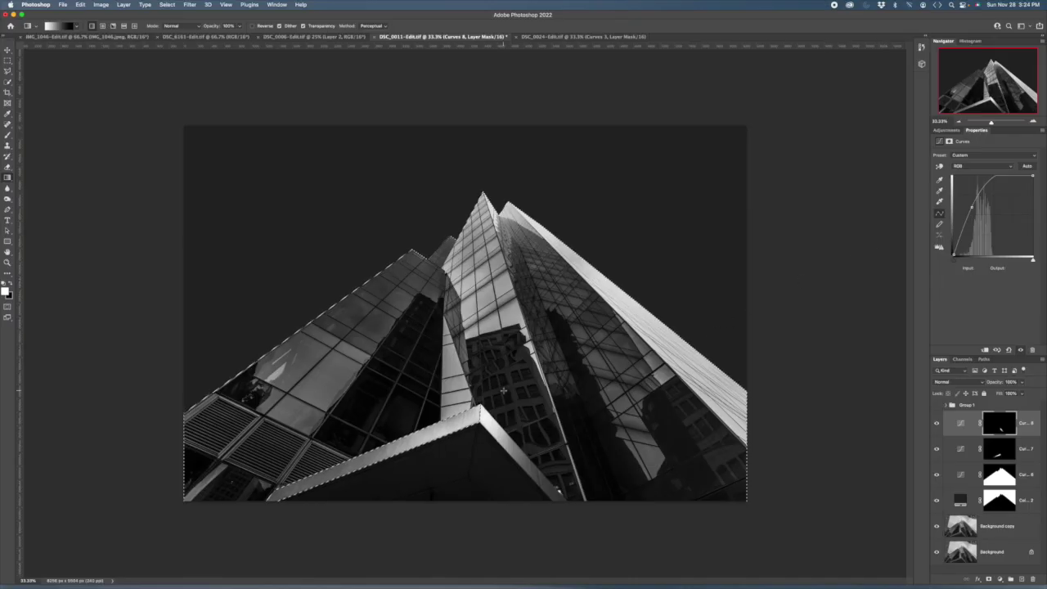
left_click(166, 5)
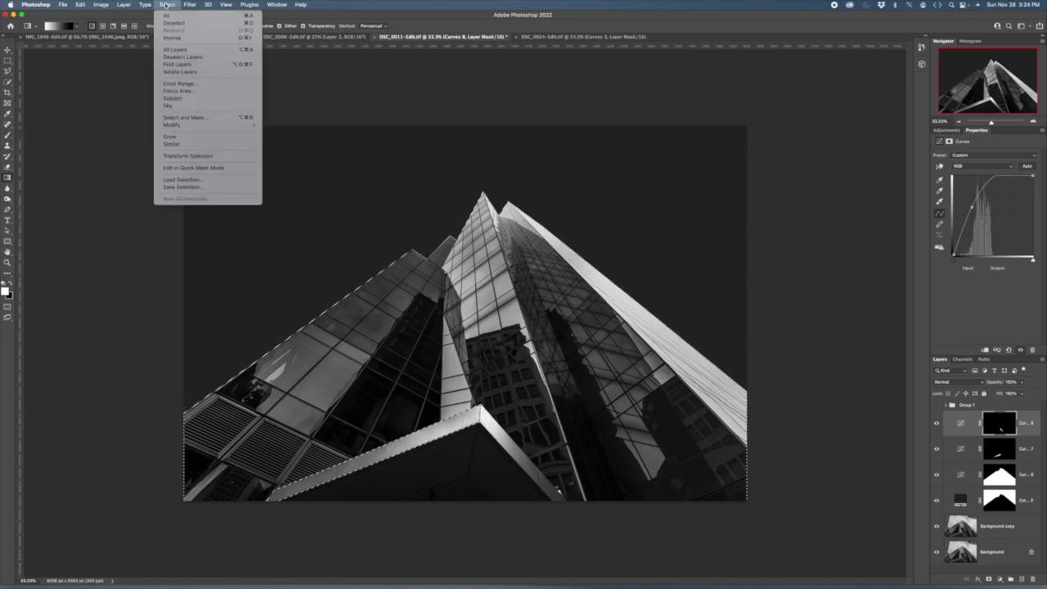
left_click(181, 179)
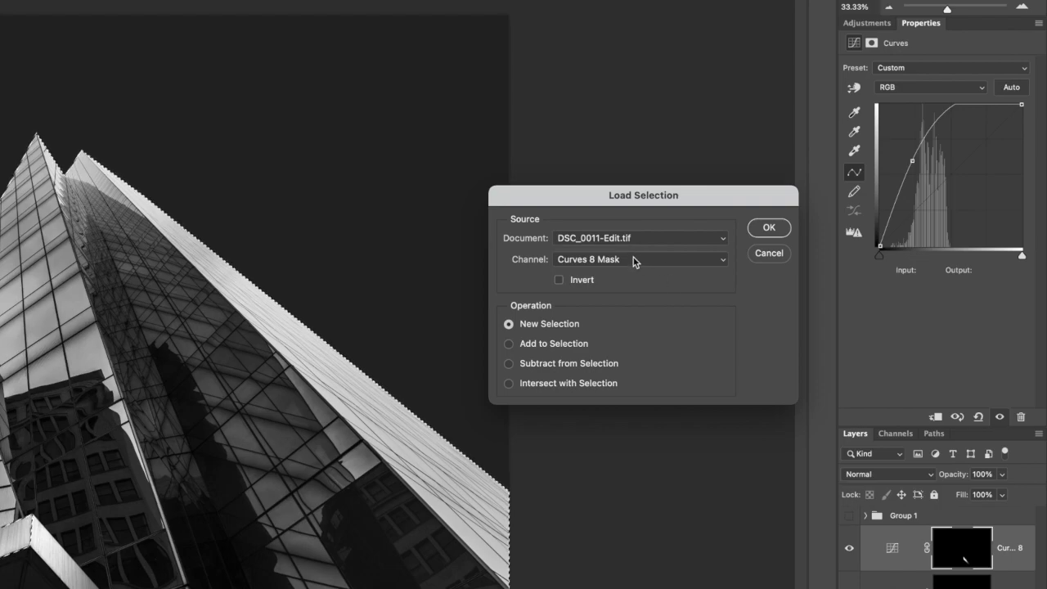
left_click(816, 260)
left_click(592, 313)
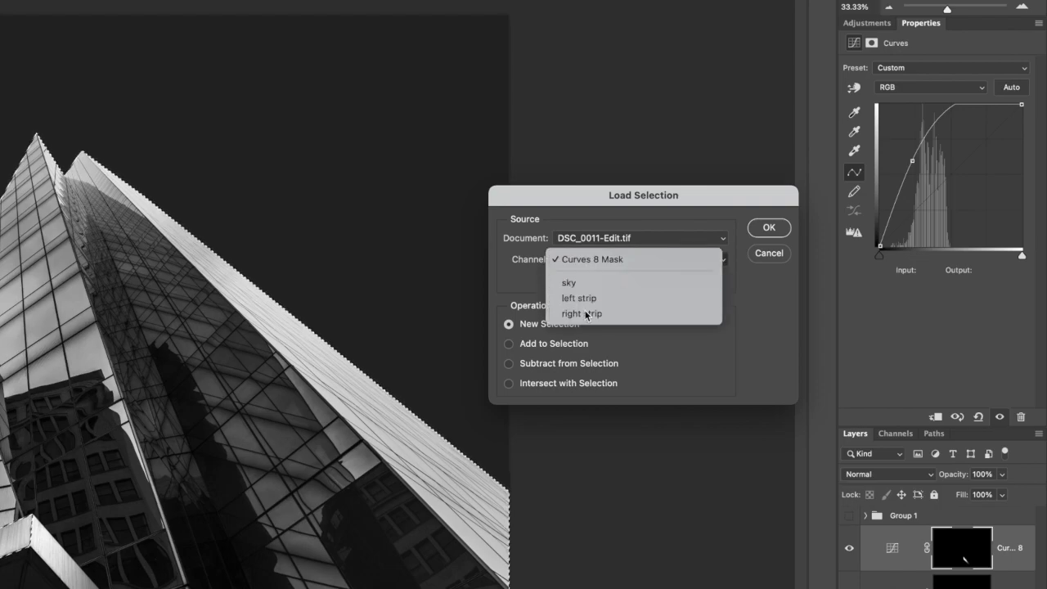
left_click(508, 365)
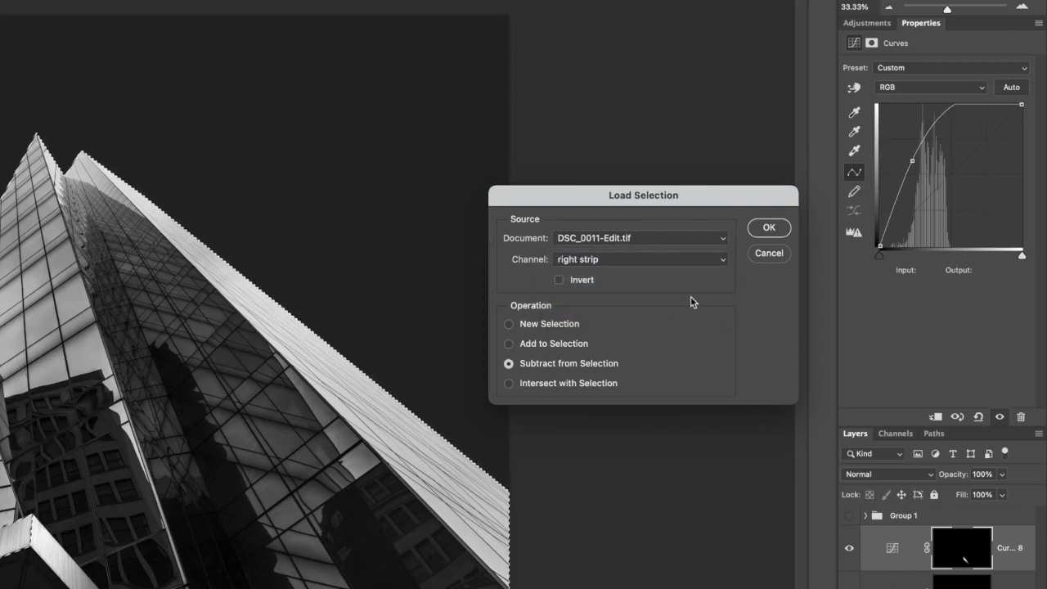
left_click(759, 231)
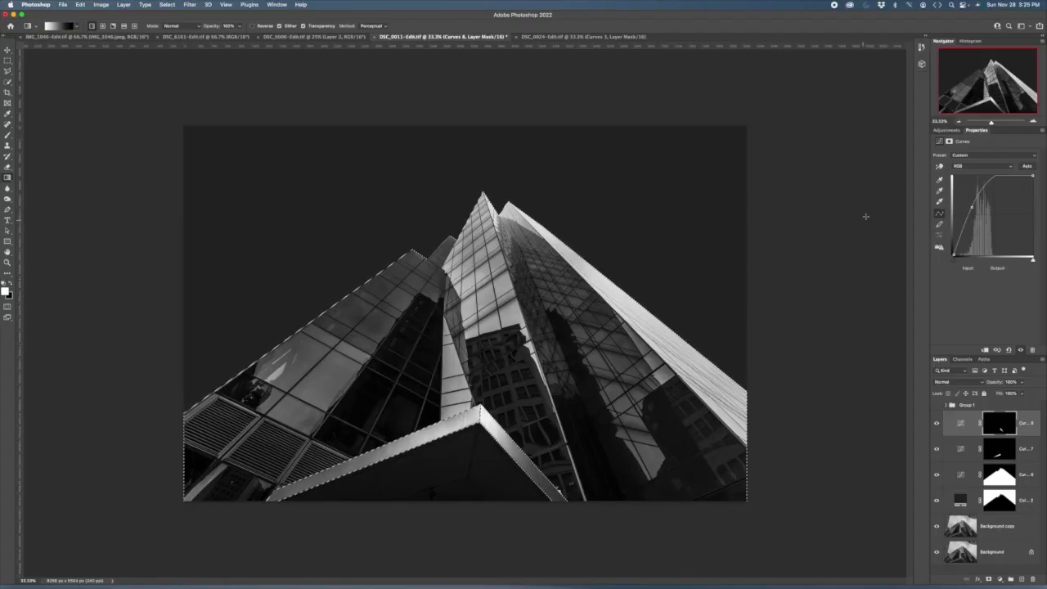
Add a Curves adjustment pulled down to darken the selected building
left_click(945, 132)
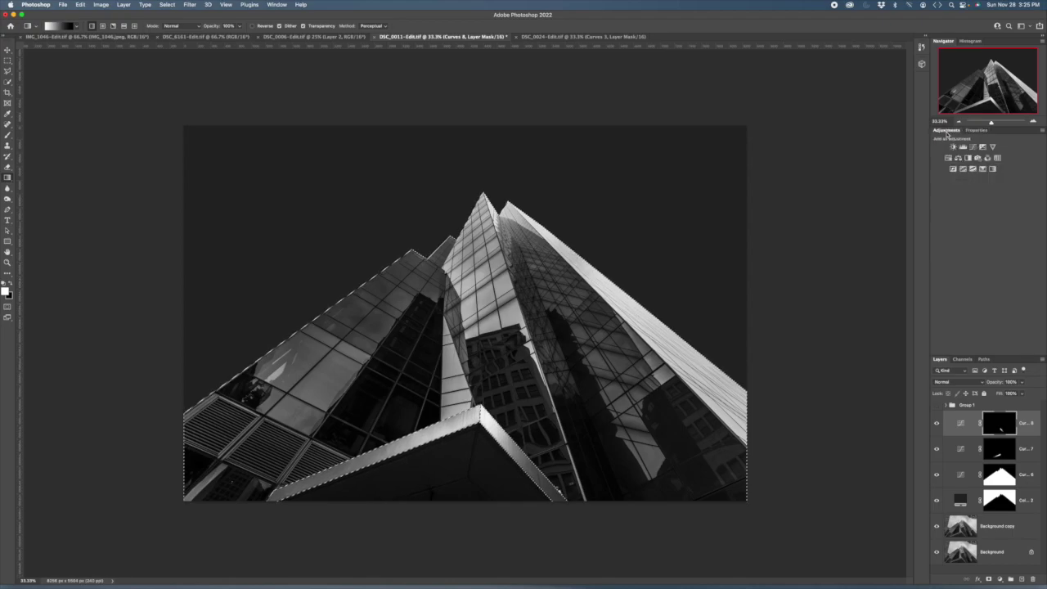
left_click(972, 147)
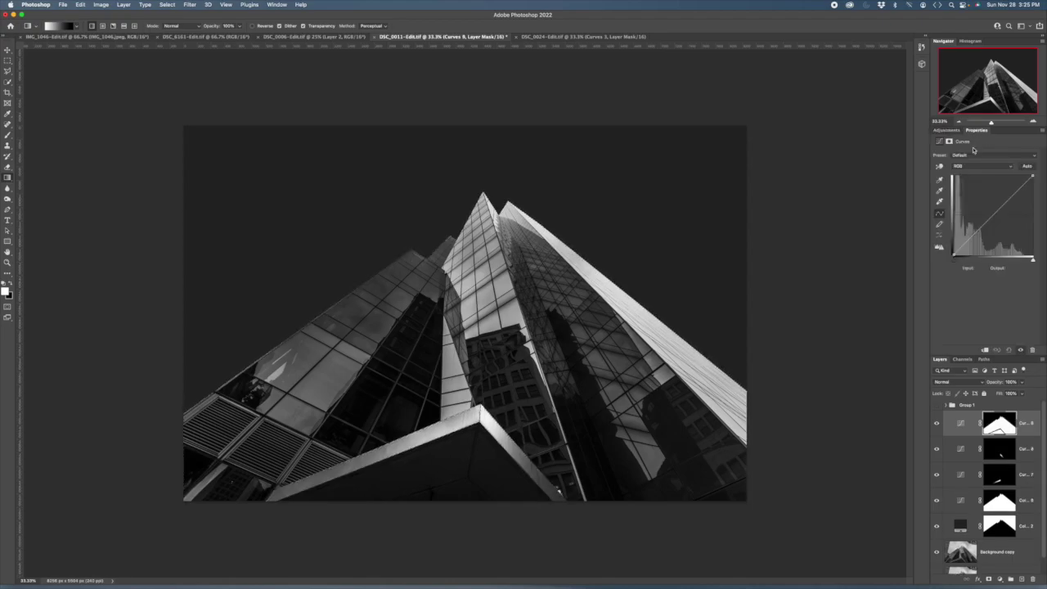
left_click_drag(989, 215, 995, 227)
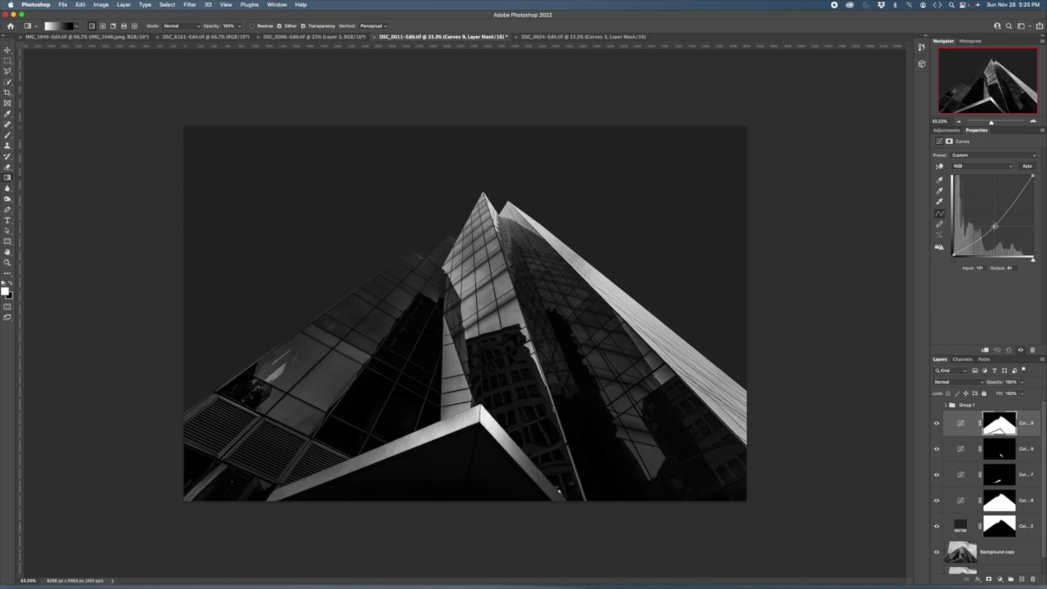
Reselect the building, fade the Curves 9 mask upward with a gradient, compare, then deselect
left_click(167, 5)
left_click(169, 32)
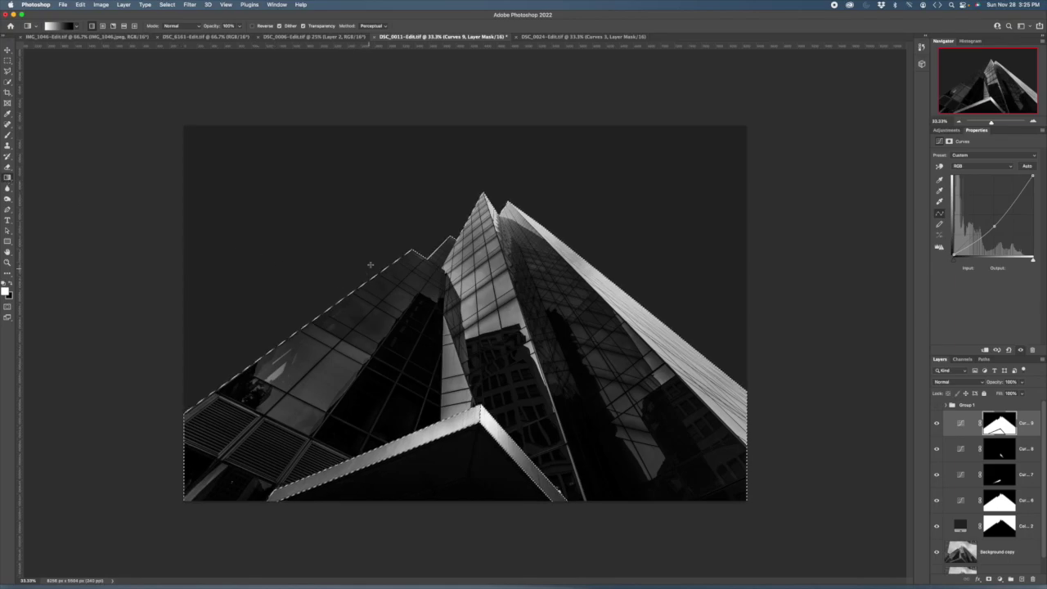
left_click_drag(533, 492, 511, 45)
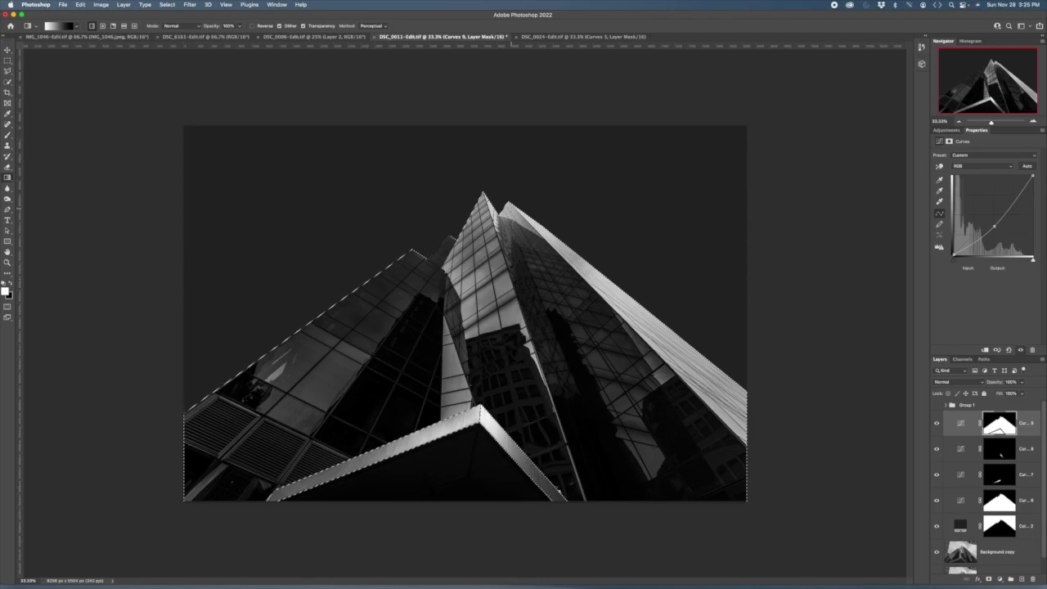
left_click(937, 424)
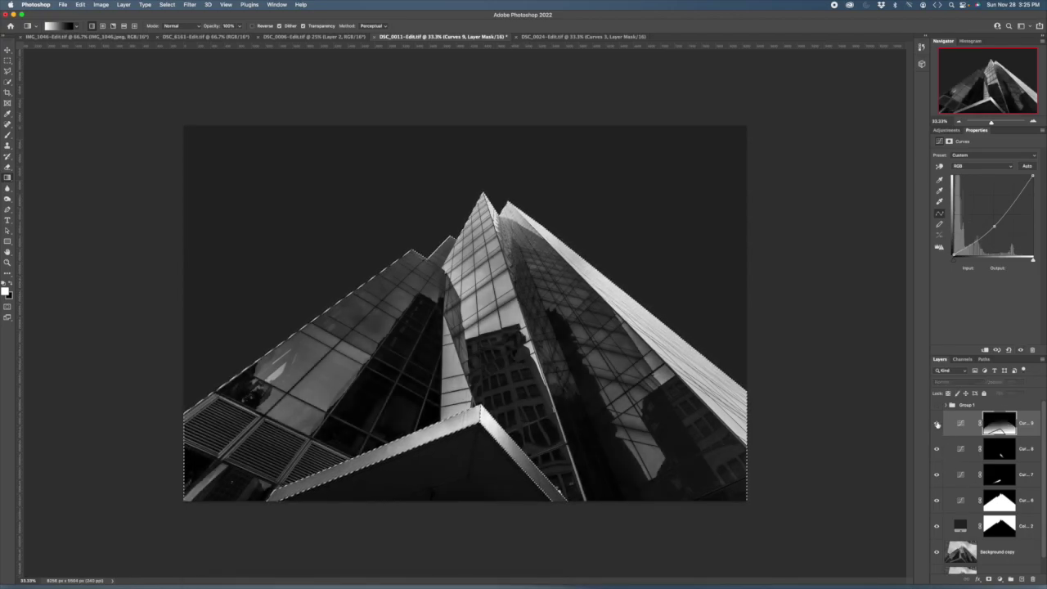
left_click(938, 424)
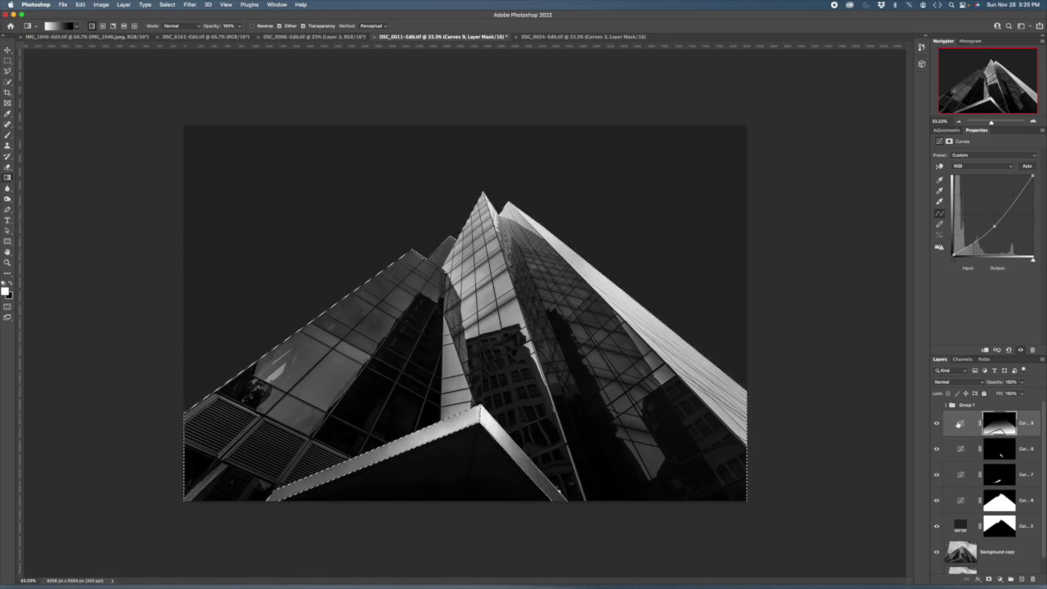
left_click(959, 423)
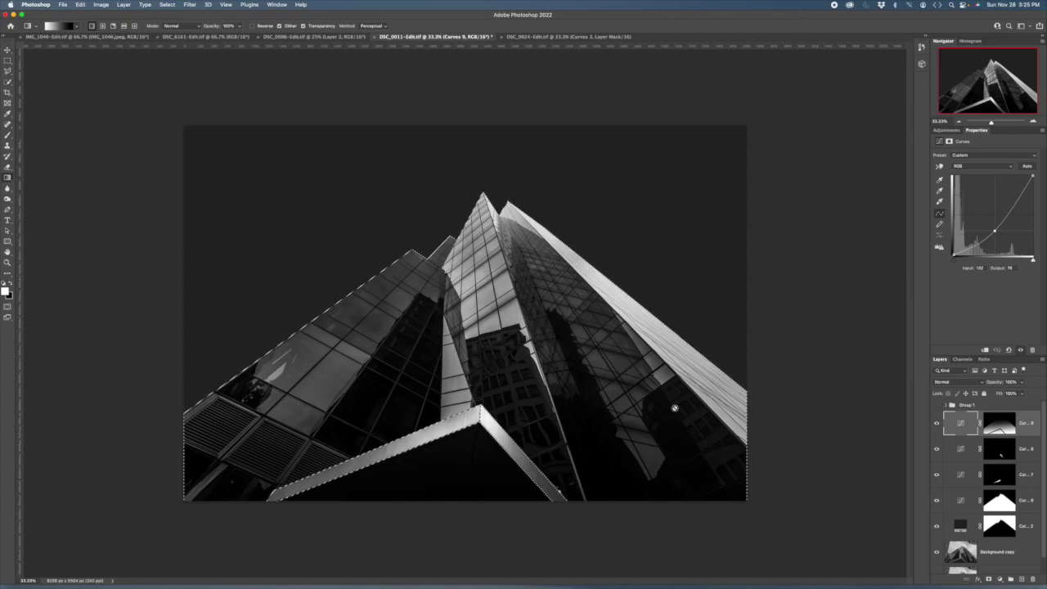
key("super+d")
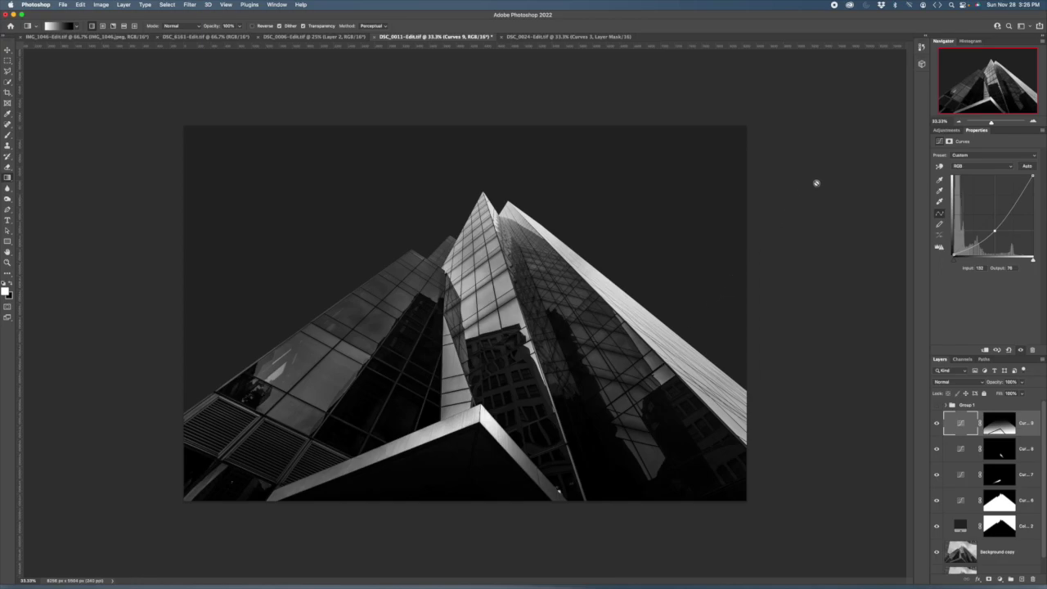
Load the saved 'sky' channel as a selection
left_click(167, 5)
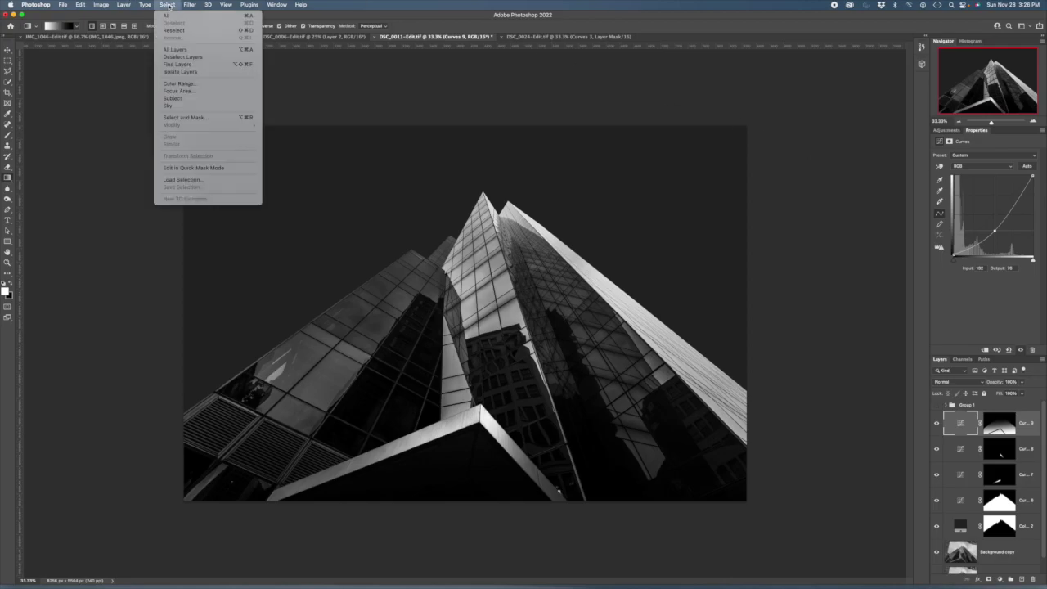
left_click(200, 183)
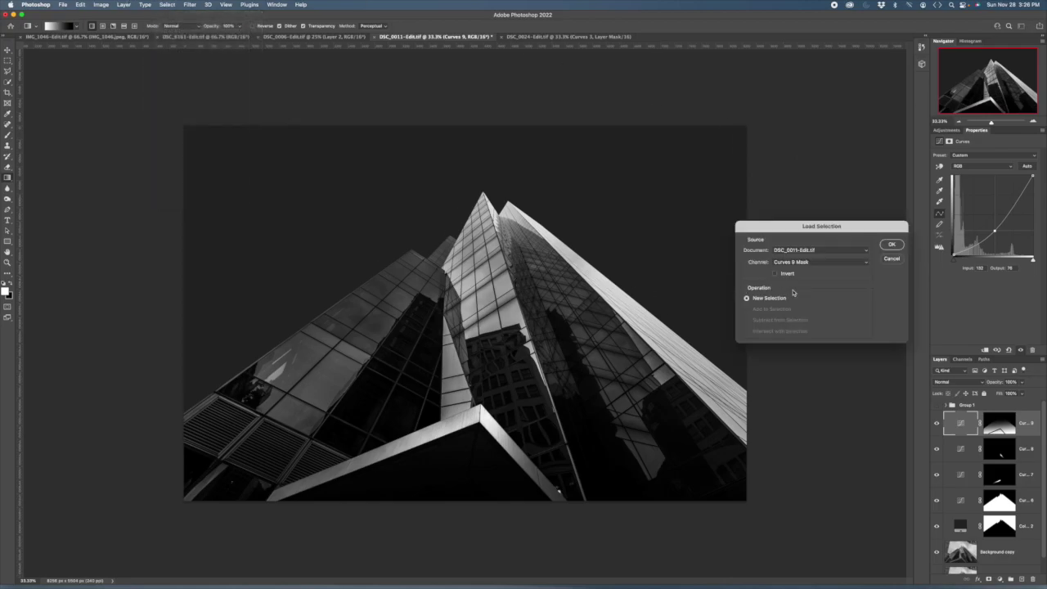
left_click(805, 263)
left_click(790, 277)
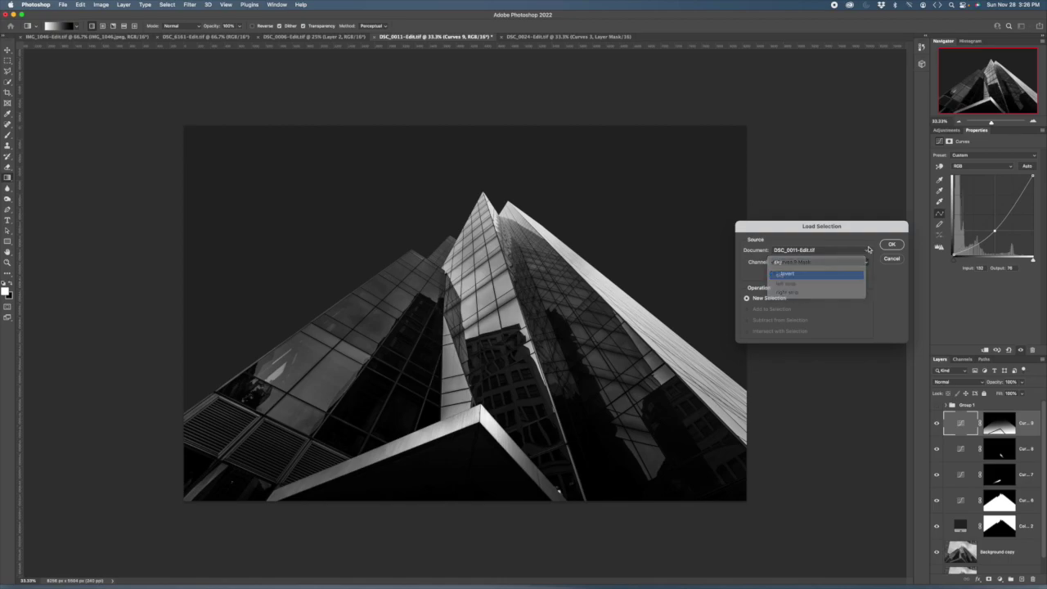
left_click(889, 244)
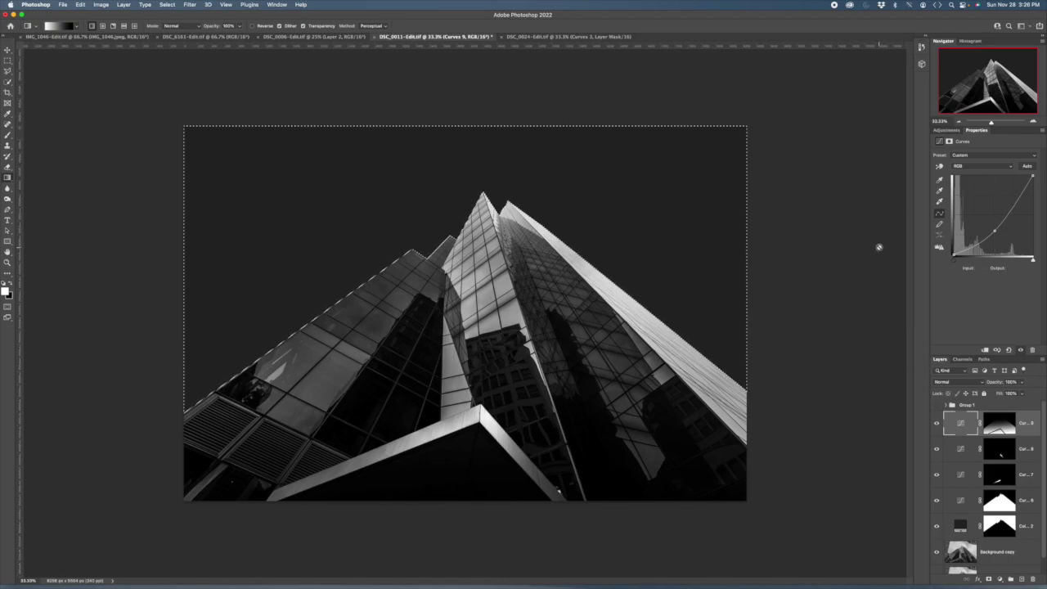
Add a slightly lifted Curves layer, fade its sky mask right to left, then stamp all visible layers
left_click(948, 131)
left_click(973, 148)
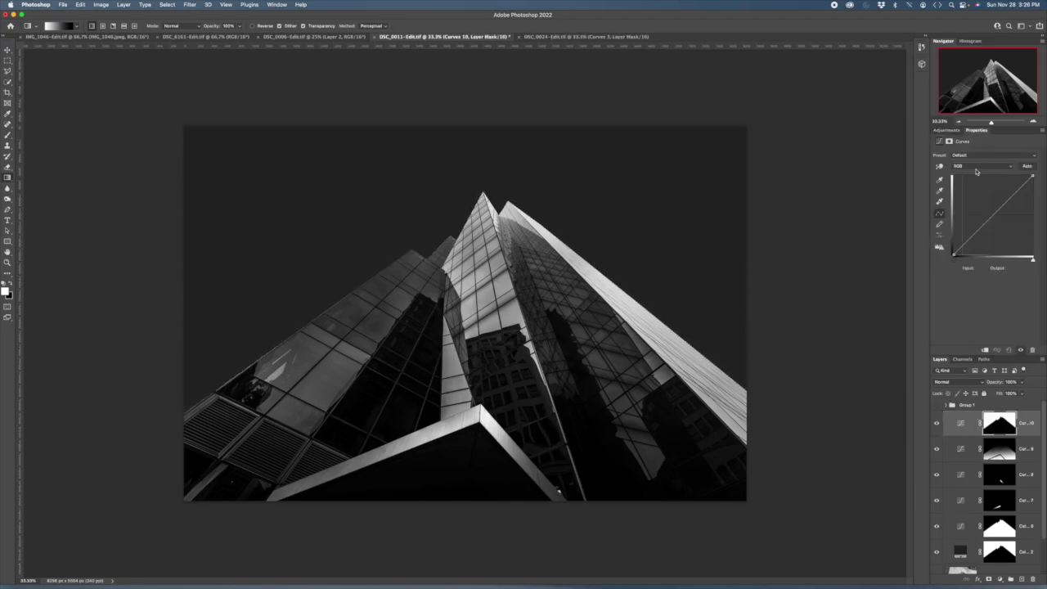
left_click_drag(962, 244, 963, 240)
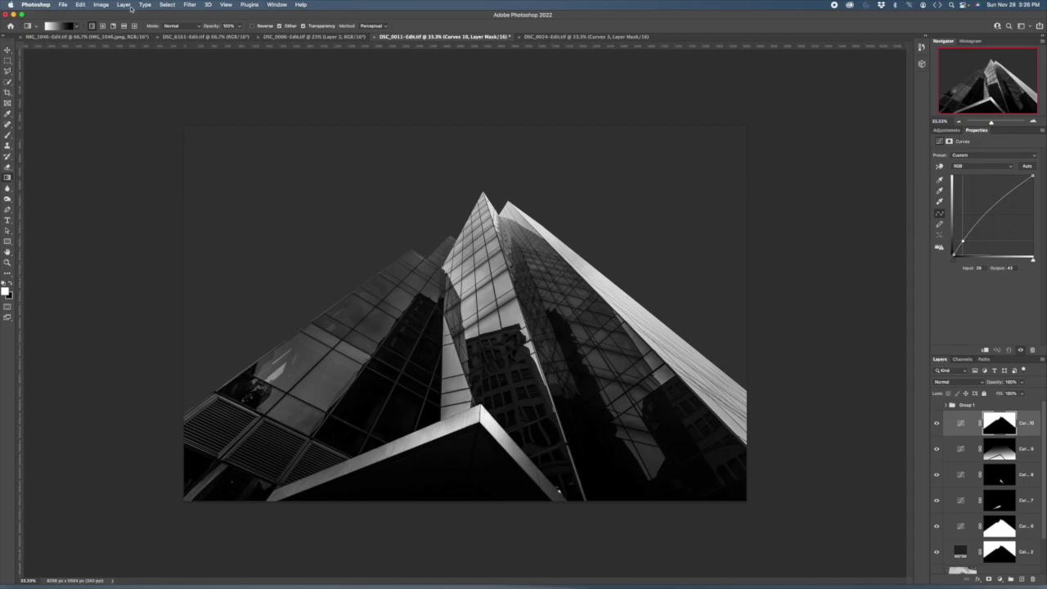
left_click(166, 5)
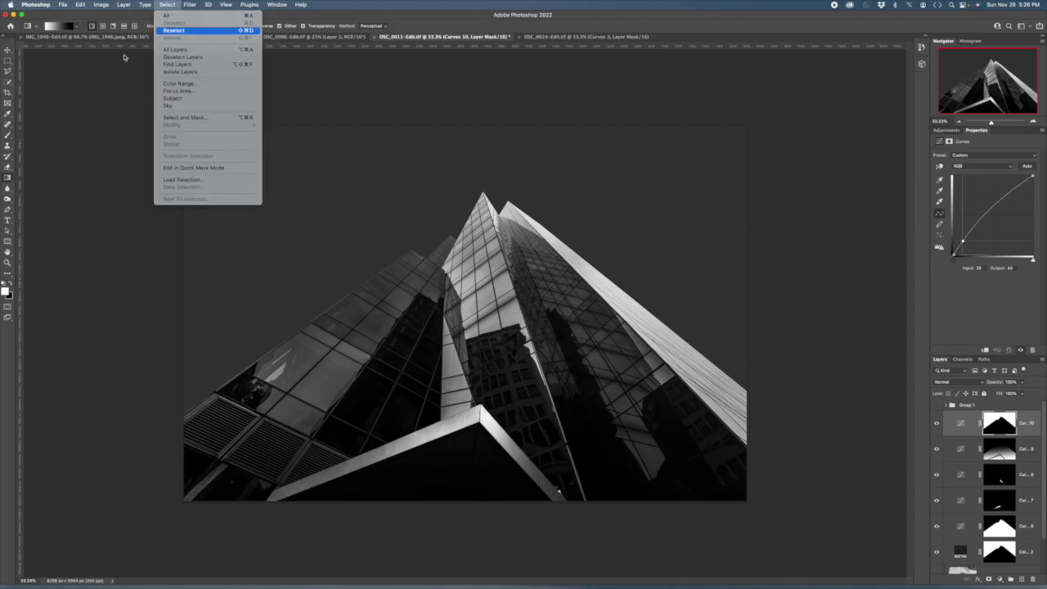
key("Return")
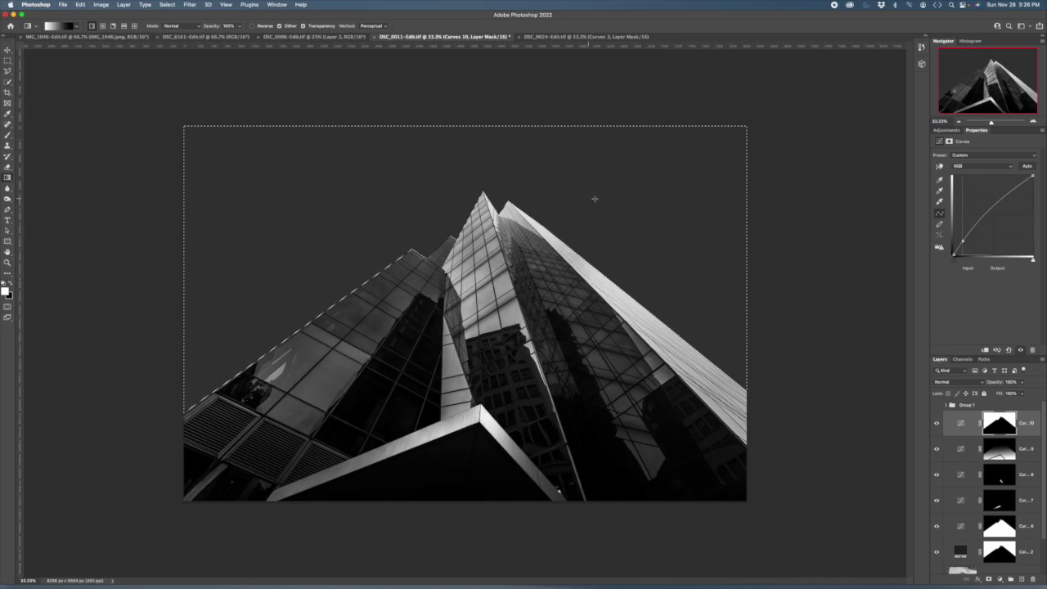
left_click_drag(713, 199, 236, 196)
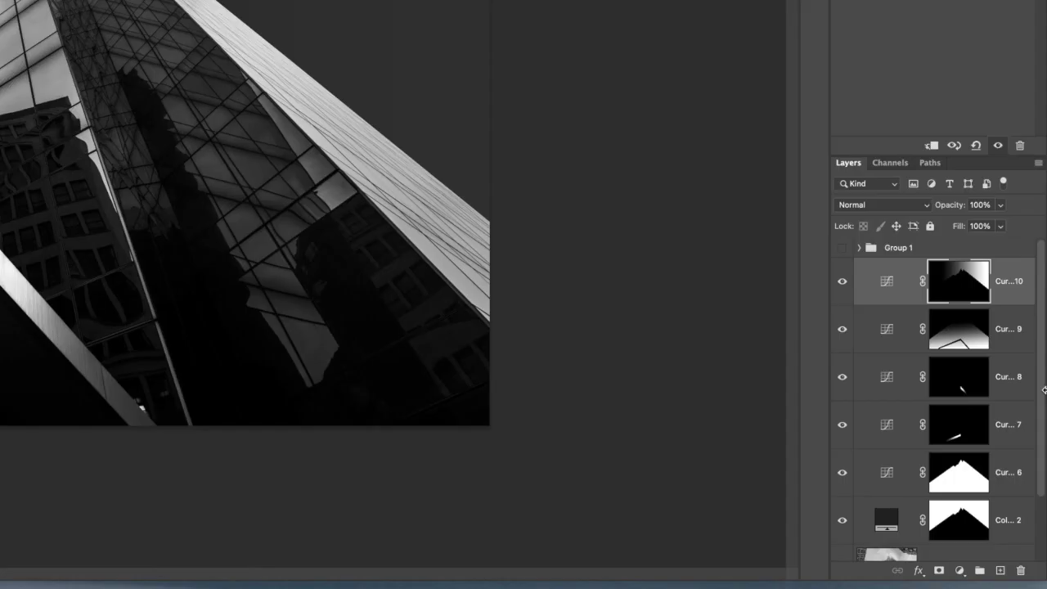
key("super+alt+shift+e")
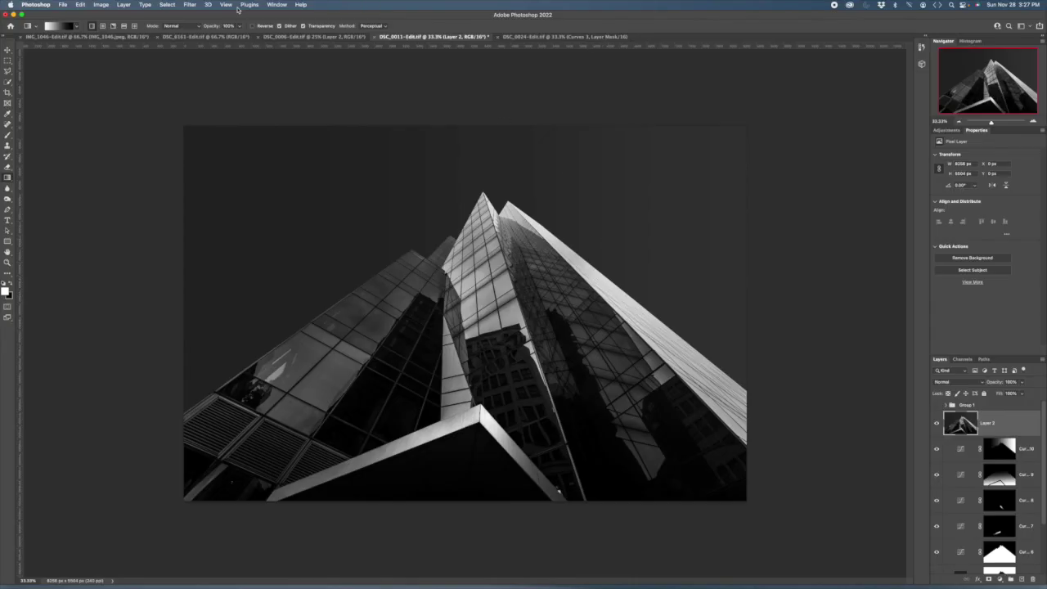
Load the saved 'sky' channel as a selection on the merged Layer 2
left_click(168, 4)
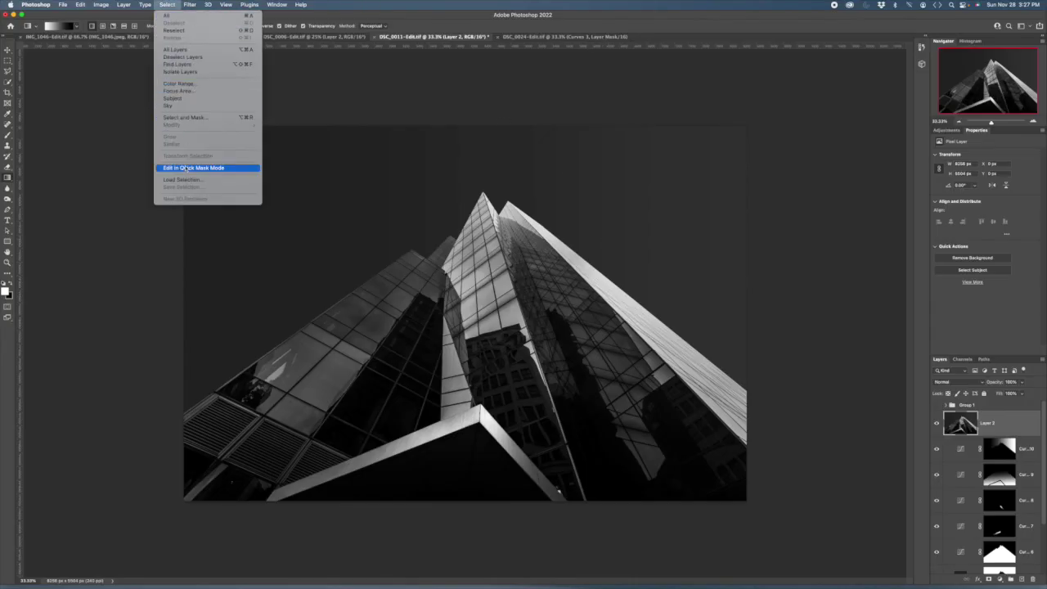
left_click(241, 185)
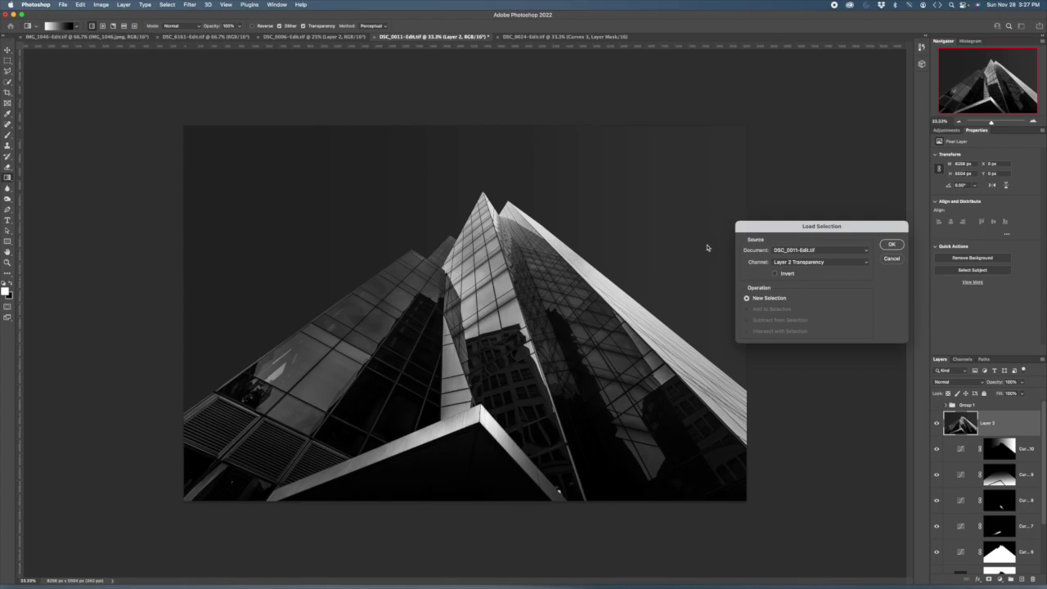
left_click(822, 263)
left_click(804, 277)
left_click(891, 245)
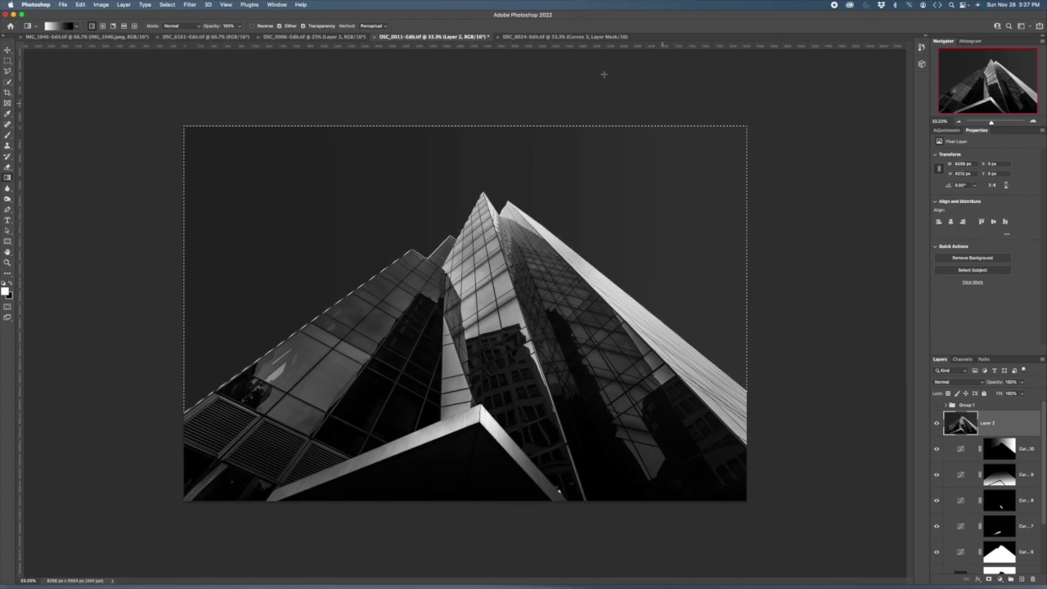
left_click(189, 4)
mouse_move(360, 235)
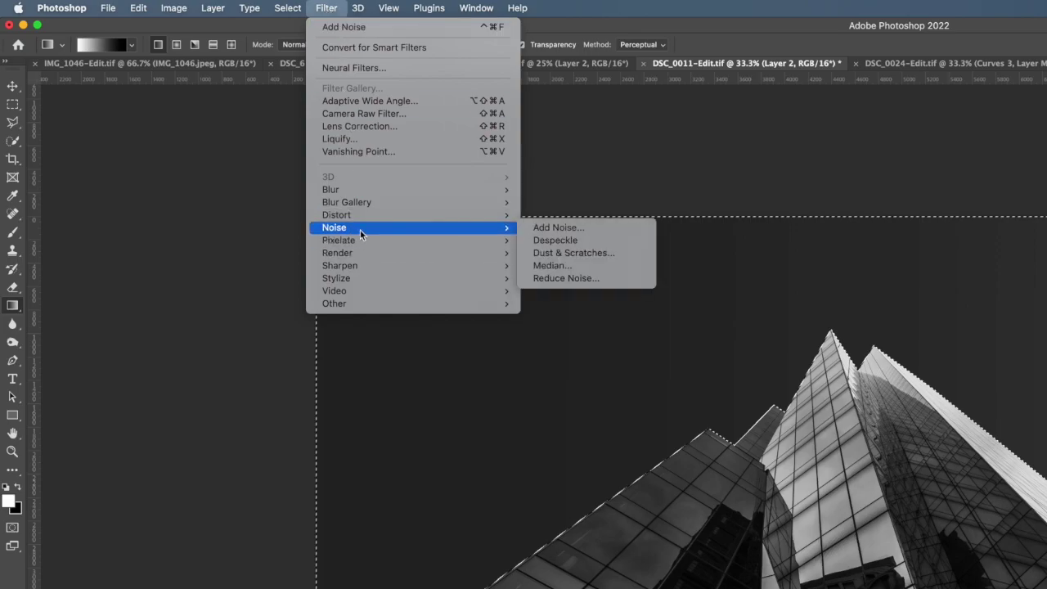
Apply 2.45% Gaussian monochromatic noise to the sky, checking the preview, then deselect
left_click(558, 227)
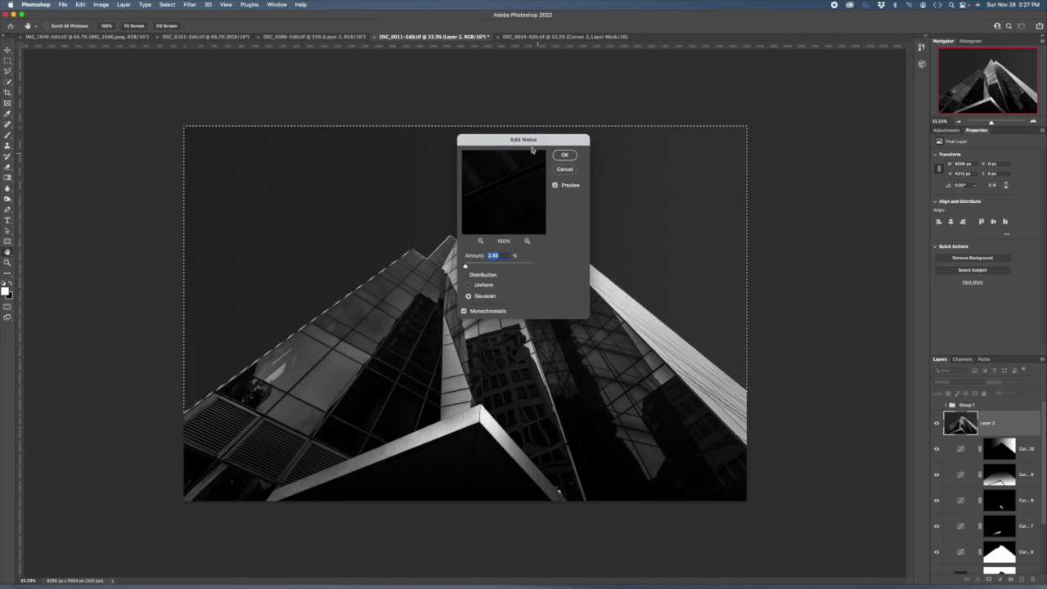
left_click_drag(523, 139, 299, 141)
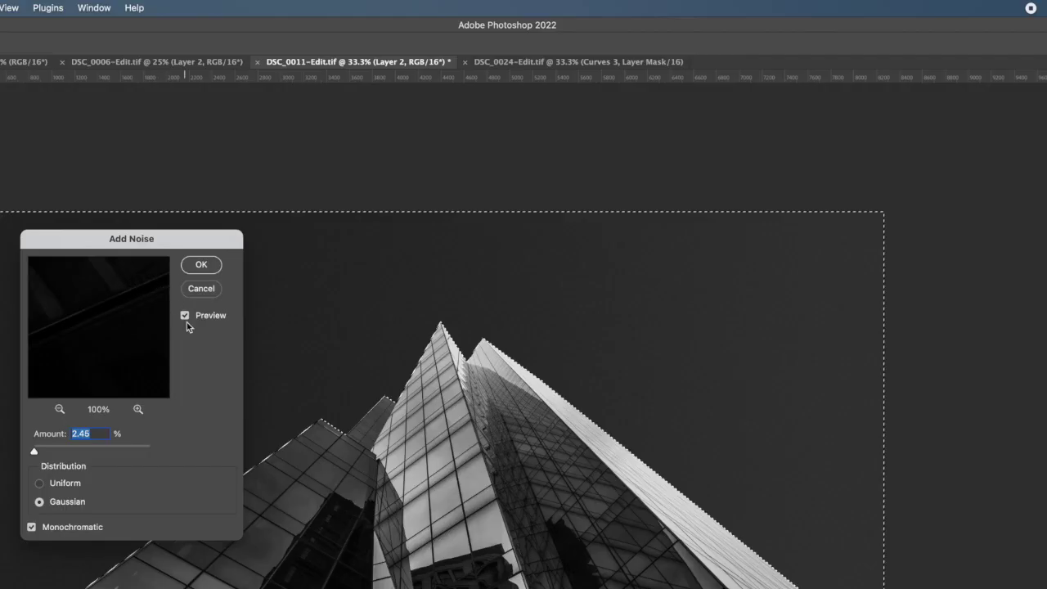
left_click(331, 187)
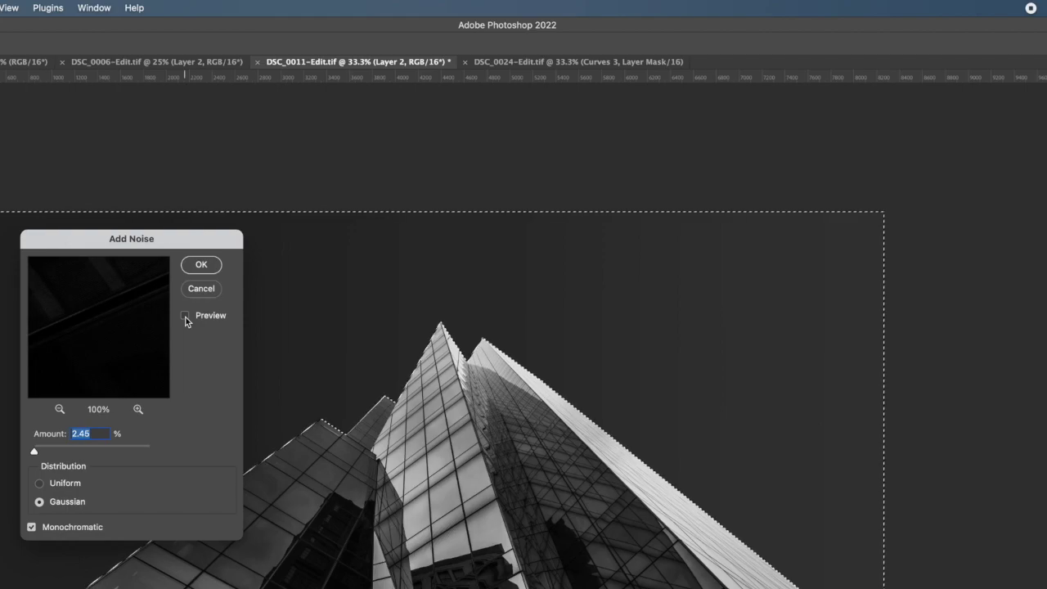
left_click(186, 317)
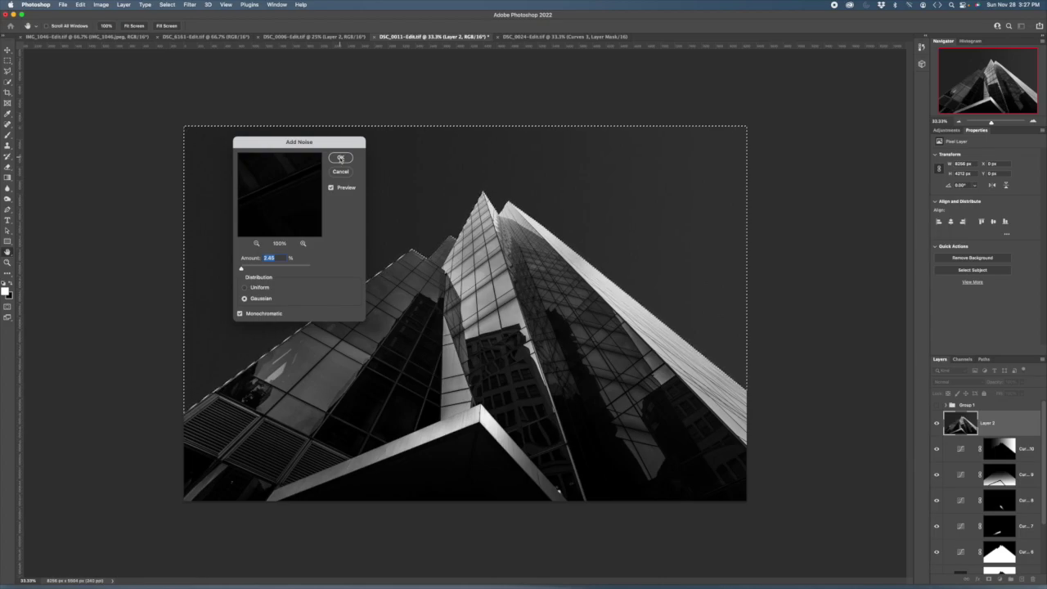
left_click(341, 157)
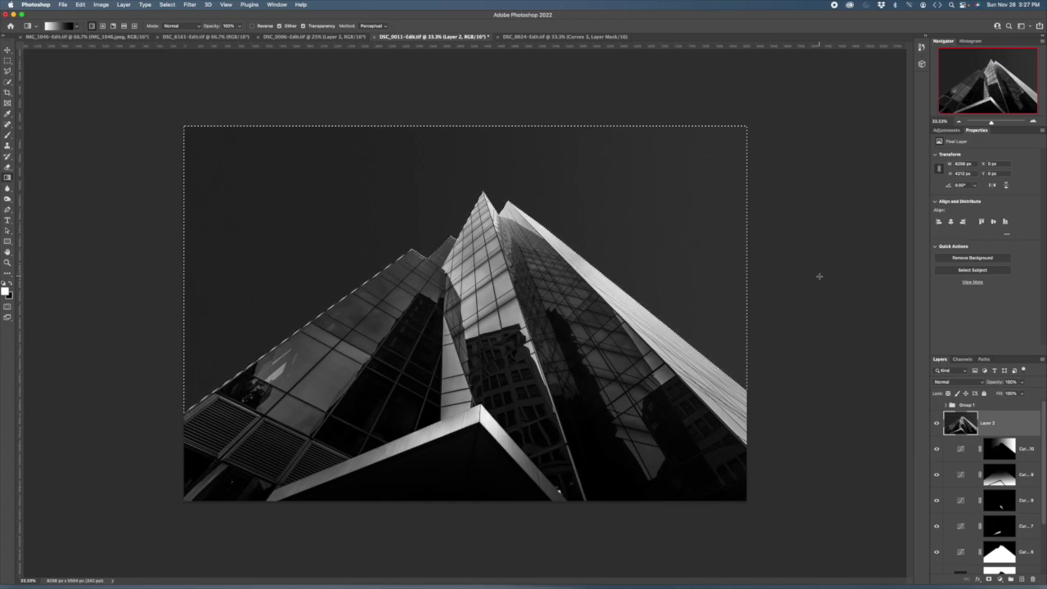
key("super+d")
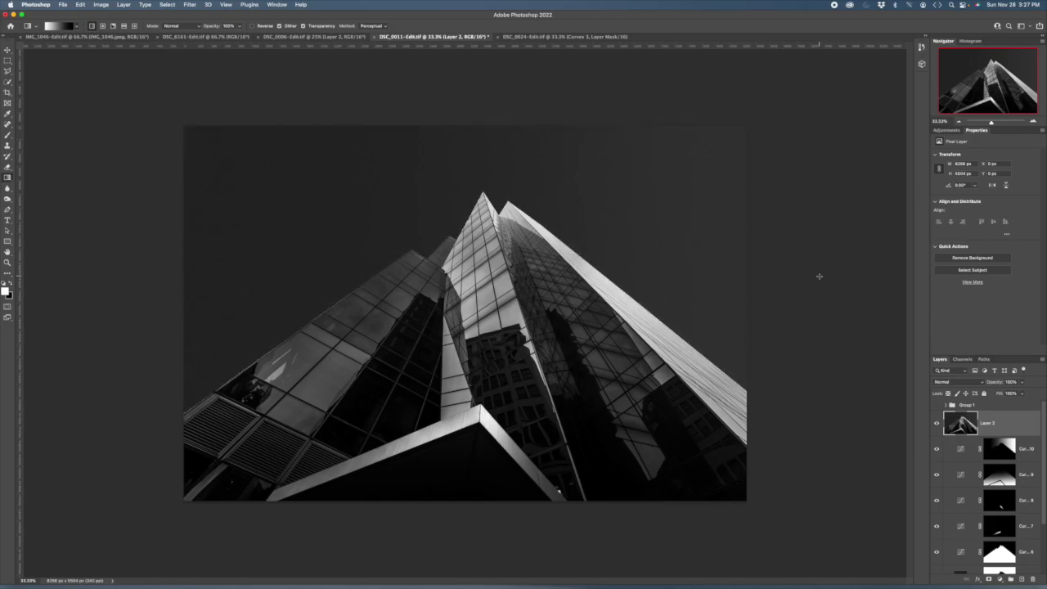